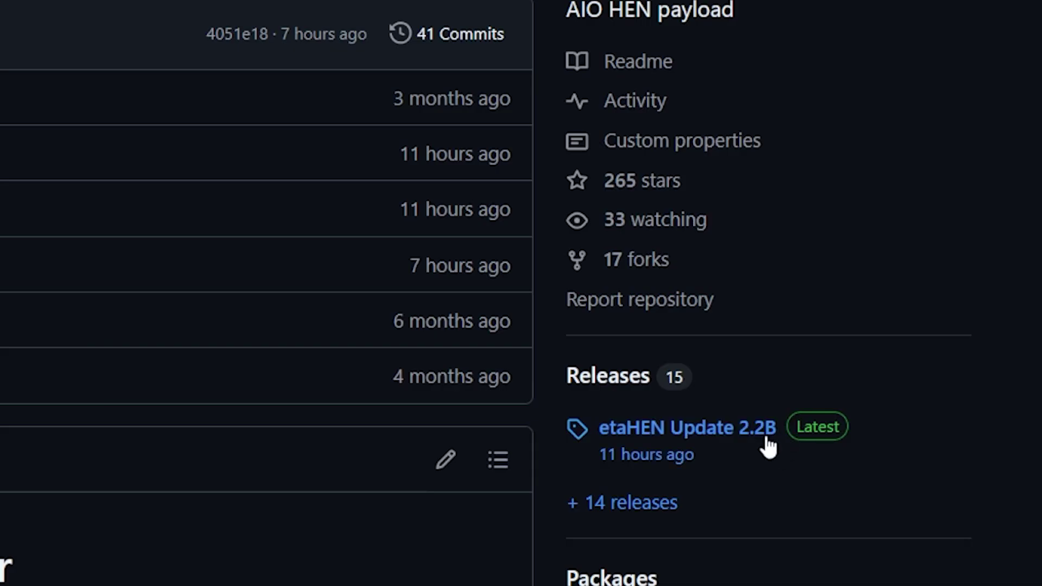
# Open the etaHEN Update 2.2B release and read through its New additions list.
pyautogui.click(768, 446)
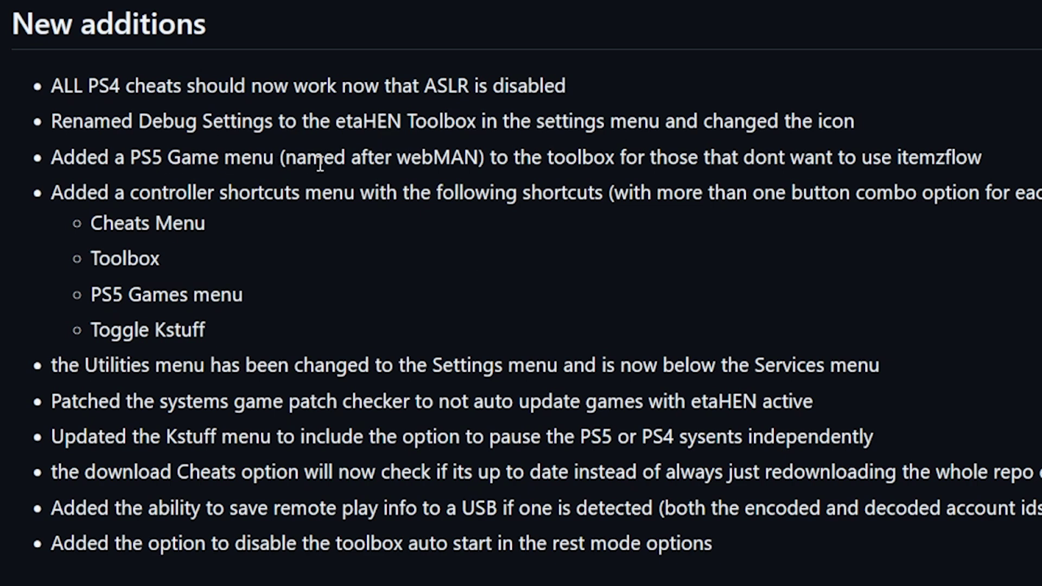
pyautogui.doubleClick(442, 156)
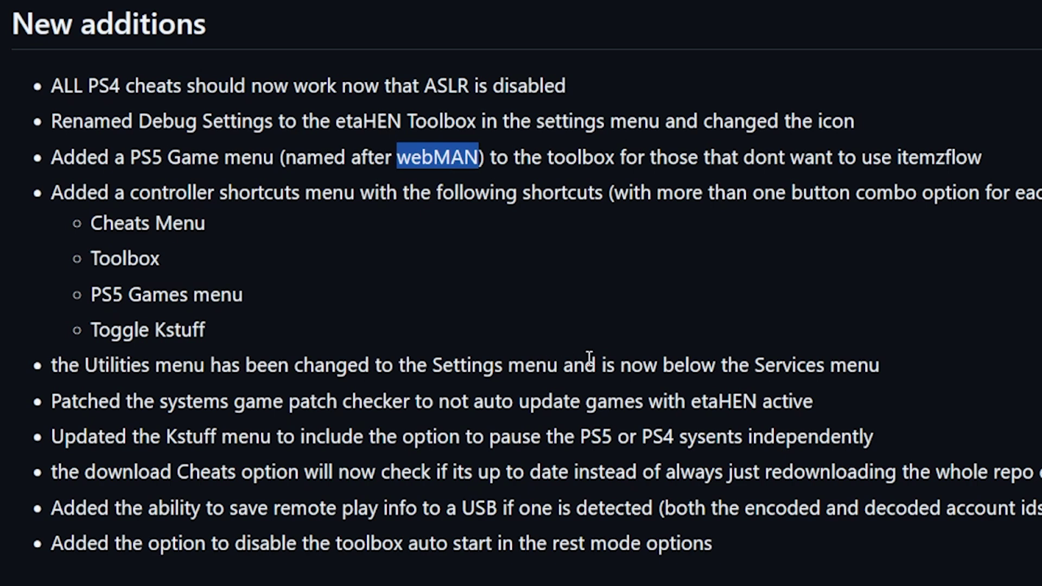
pyautogui.click(709, 154)
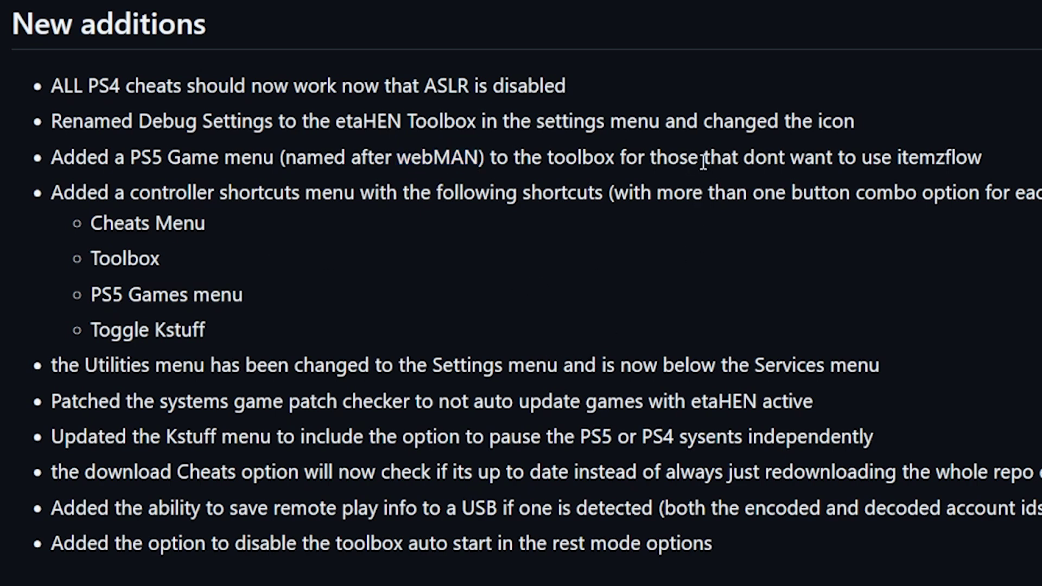
pyautogui.doubleClick(963, 157)
pyautogui.click(956, 193)
pyautogui.doubleClick(792, 402)
pyautogui.moveTo(792, 402); pyautogui.dragTo(693, 406)
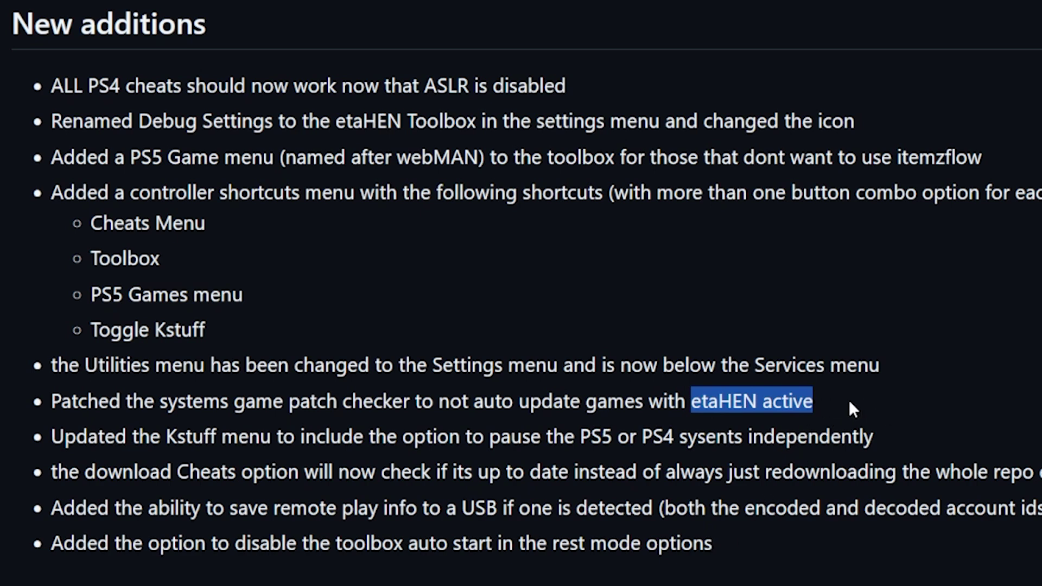
pyautogui.click(819, 405)
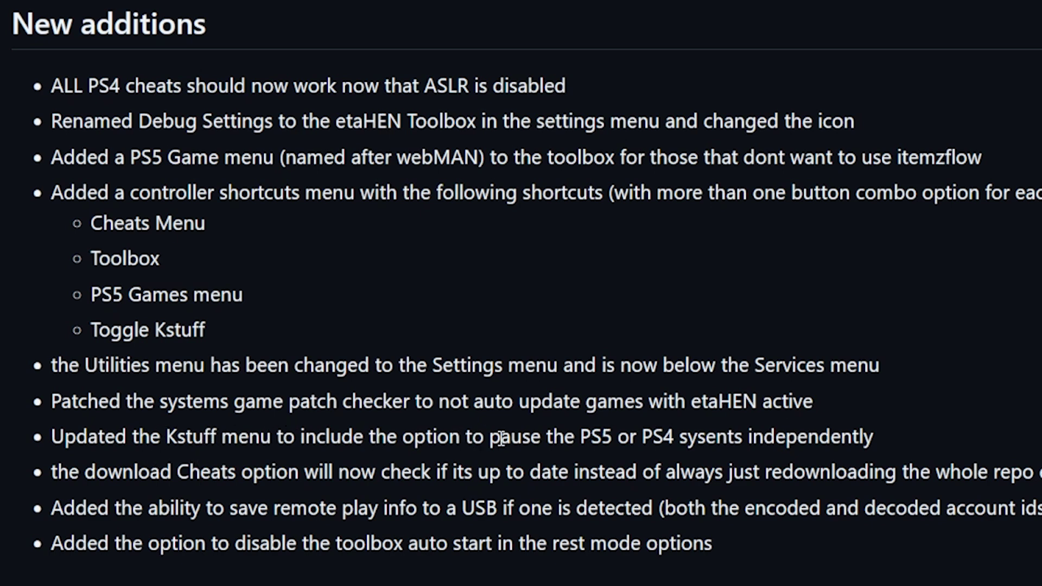
pyautogui.moveTo(496, 437); pyautogui.dragTo(683, 437)
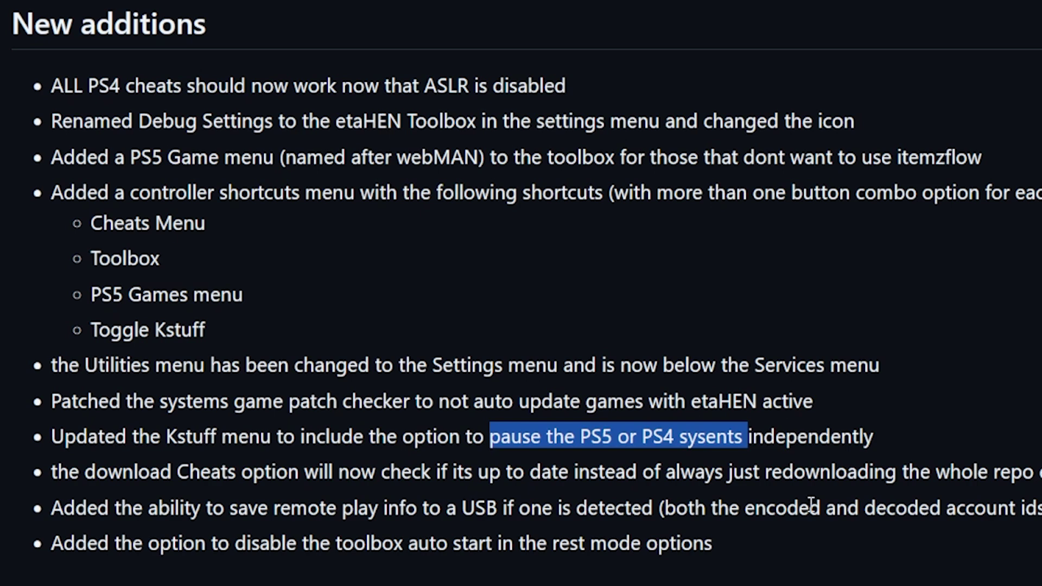
pyautogui.click(832, 448)
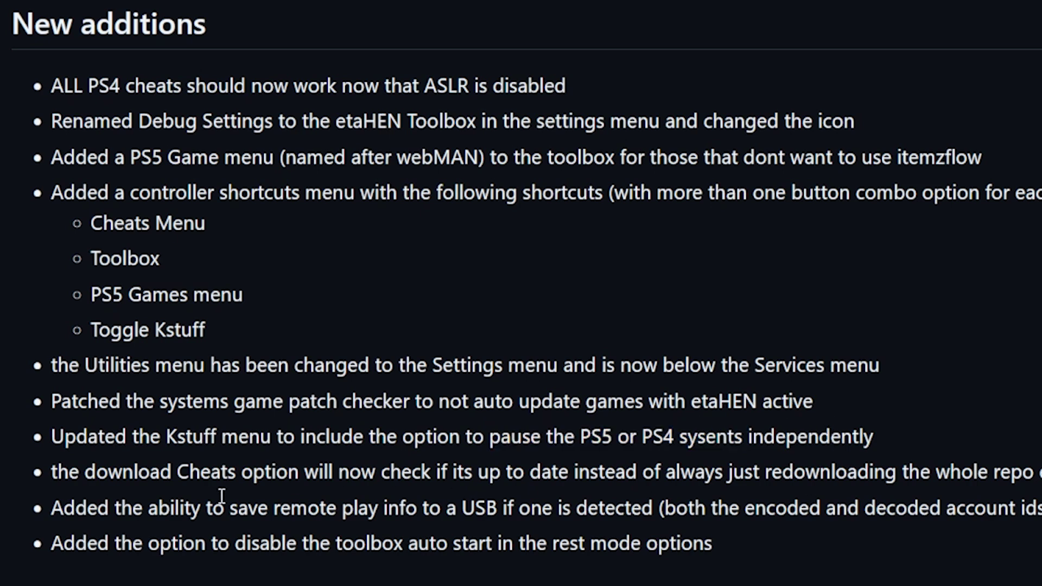
pyautogui.moveTo(178, 472); pyautogui.dragTo(1041, 491)
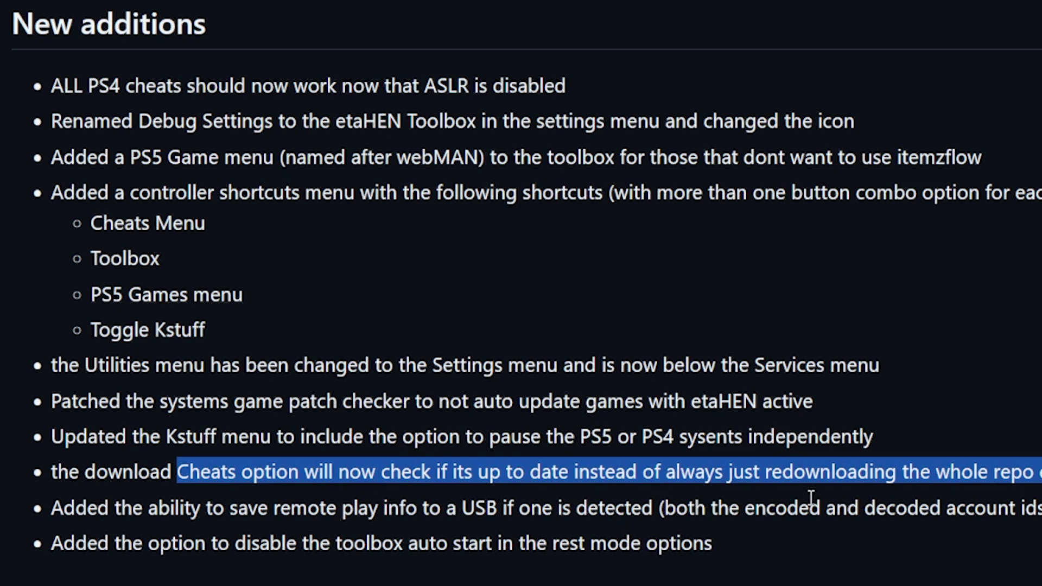
pyautogui.click(794, 483)
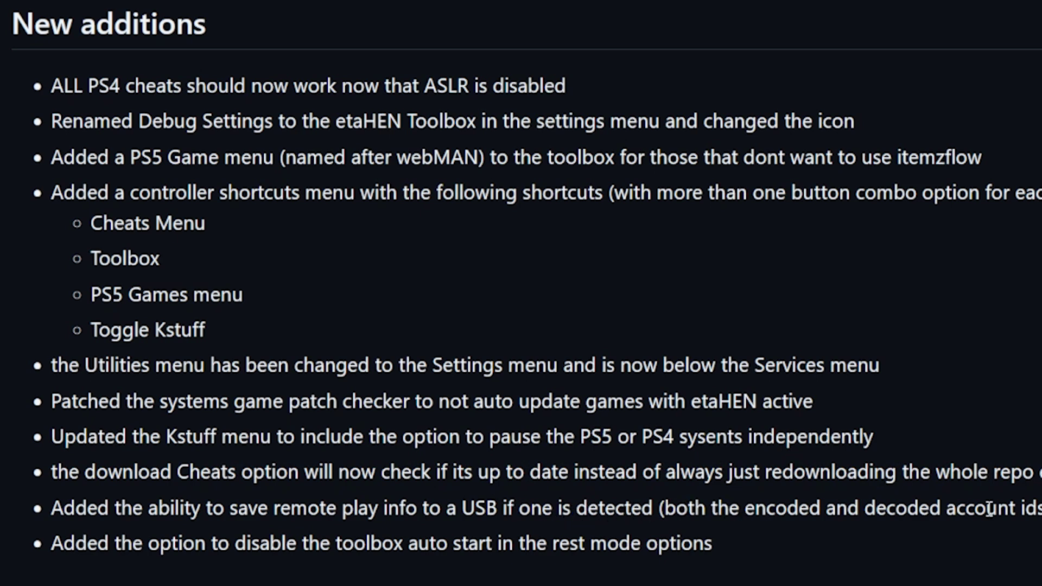
pyautogui.moveTo(1041, 512); pyautogui.dragTo(50, 510)
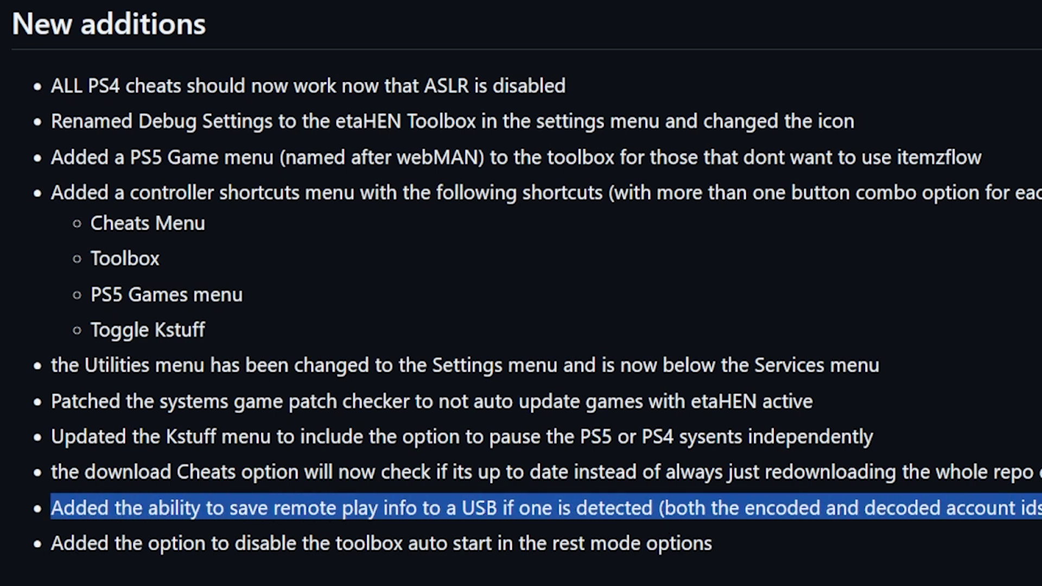
pyautogui.click(194, 542)
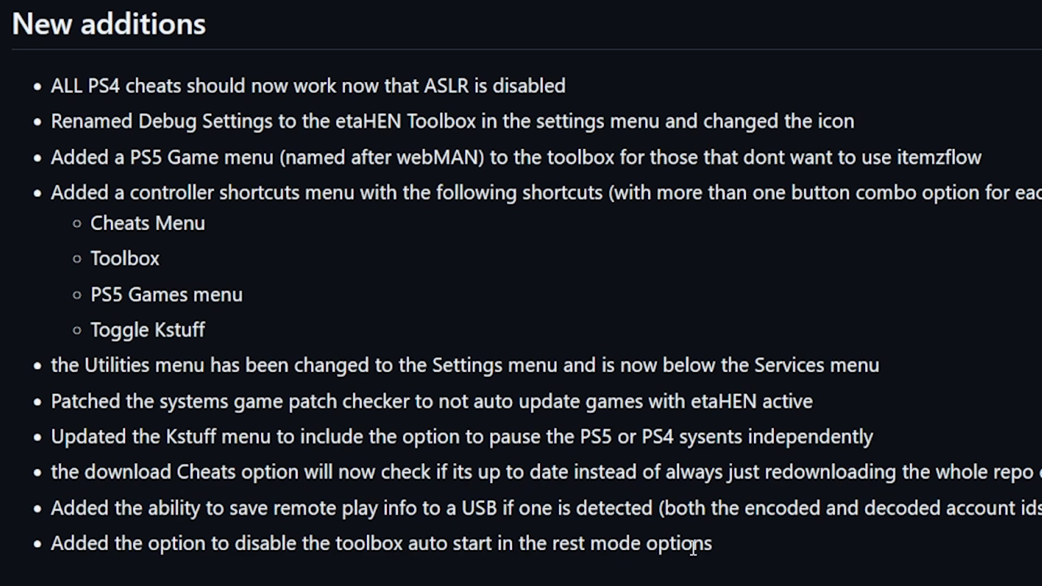
# Review the release's Fixes and Updates list, including the PS5Debug, itemzflow self decrypter and lite mode entries.
pyautogui.scroll(-10, 731, 545)
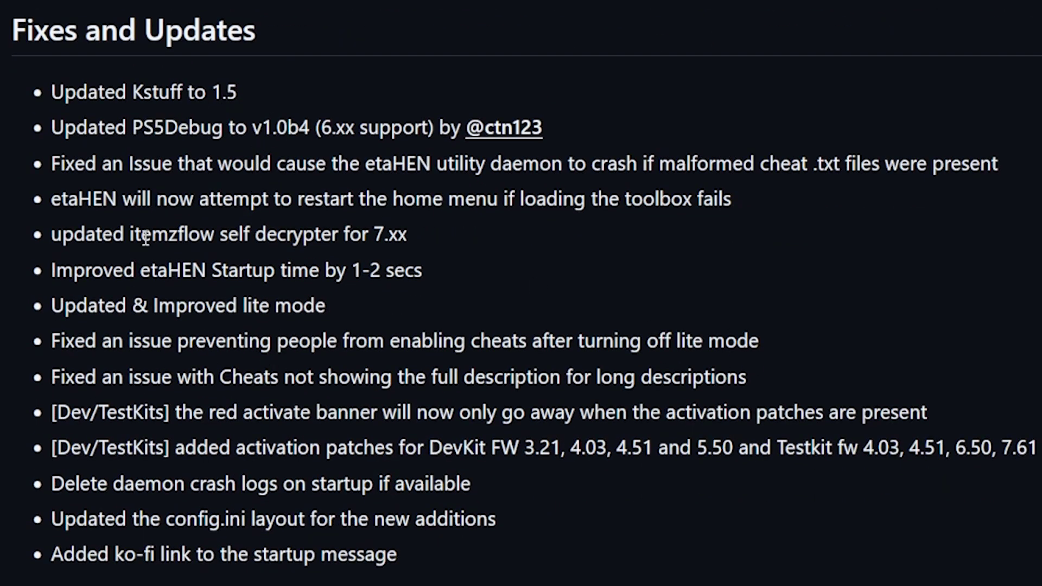
pyautogui.doubleClick(178, 126)
pyautogui.moveTo(178, 126); pyautogui.dragTo(359, 128)
pyautogui.click(408, 123)
pyautogui.moveTo(130, 235); pyautogui.dragTo(445, 255)
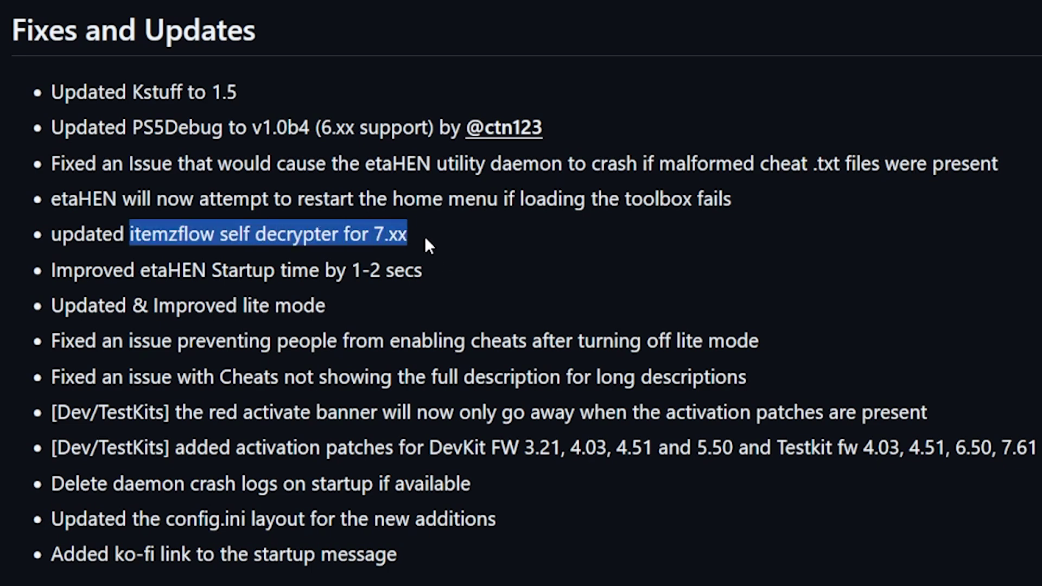
pyautogui.click(441, 246)
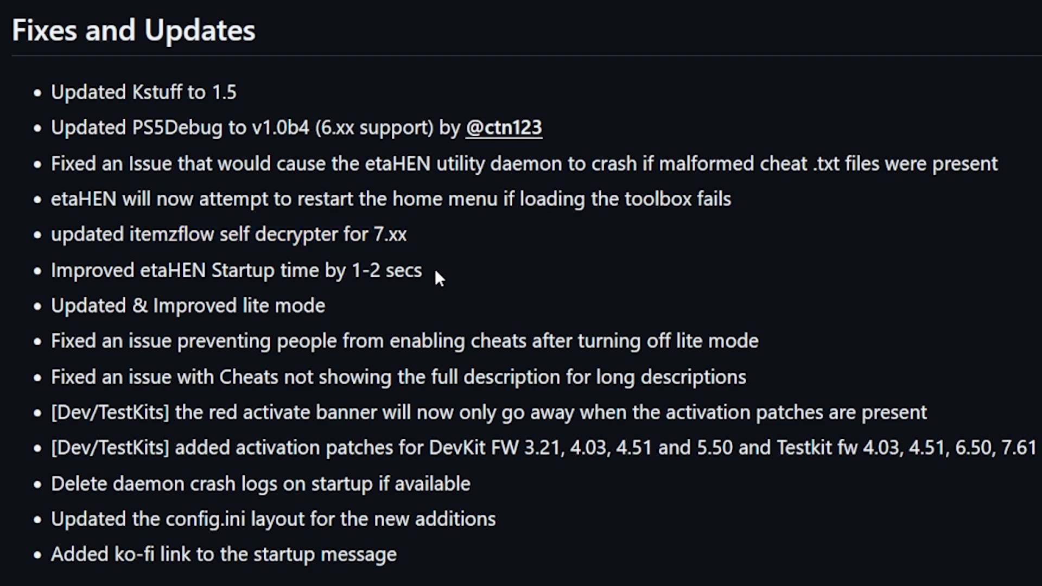
pyautogui.moveTo(66, 341); pyautogui.dragTo(116, 475)
pyautogui.click(220, 472)
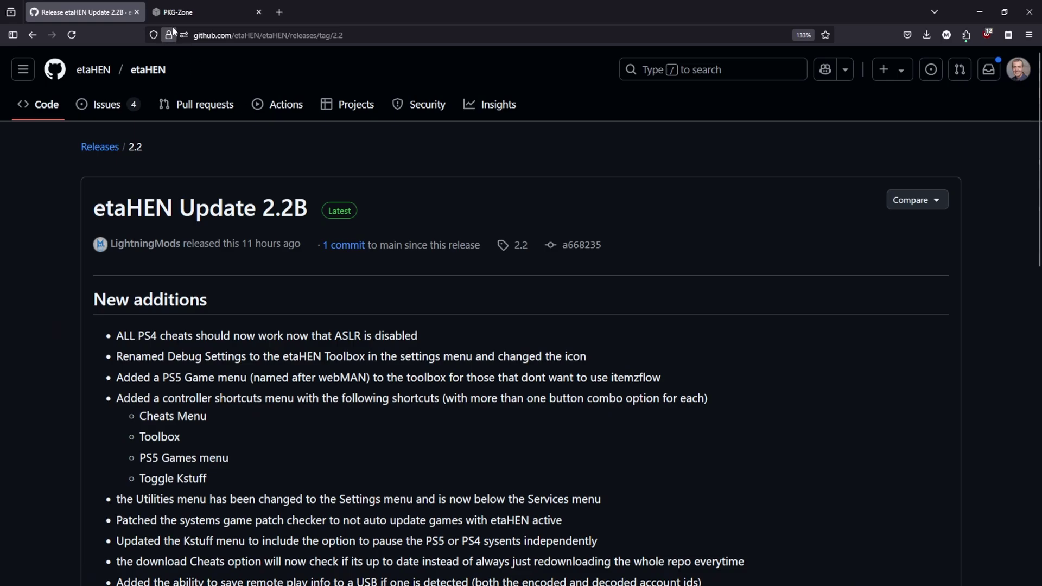
# Download the PS5 version of Itemzflow Game Manager from PKG-Zone and return to the etaHEN release page.
pyautogui.click(204, 11)
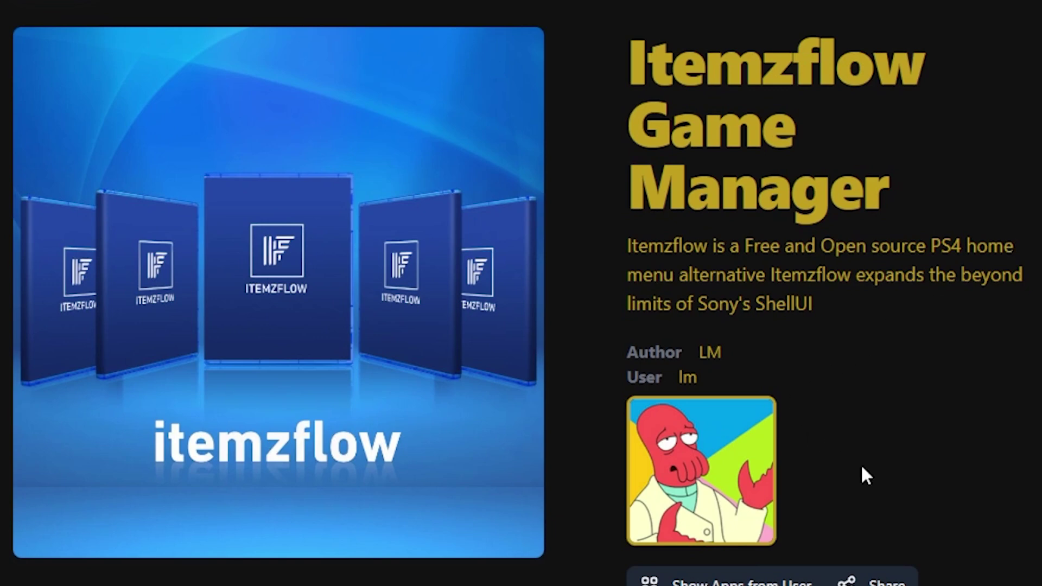
pyautogui.scroll(-5, 871, 482)
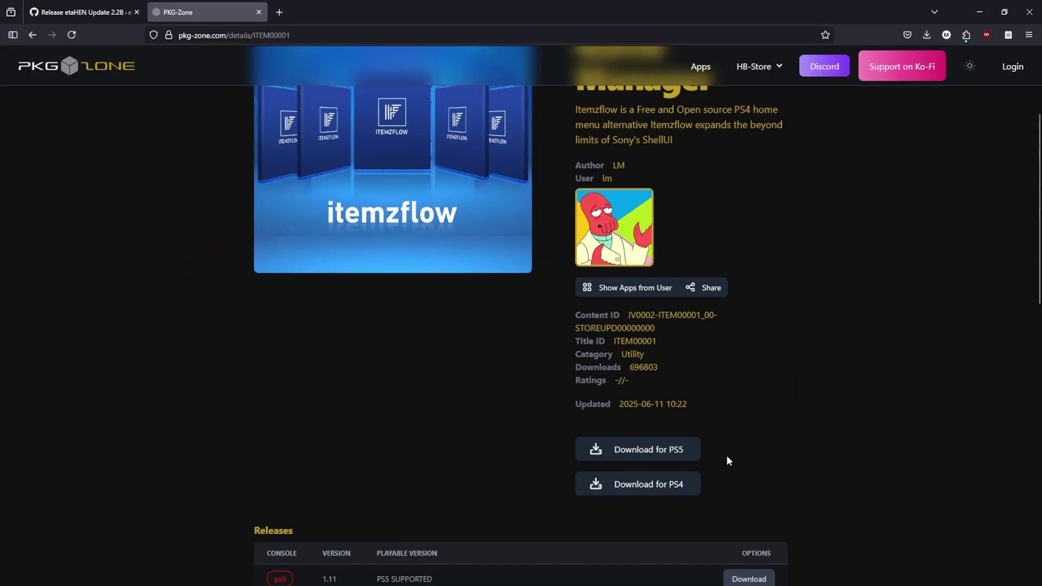
pyautogui.scroll(5, 712, 456)
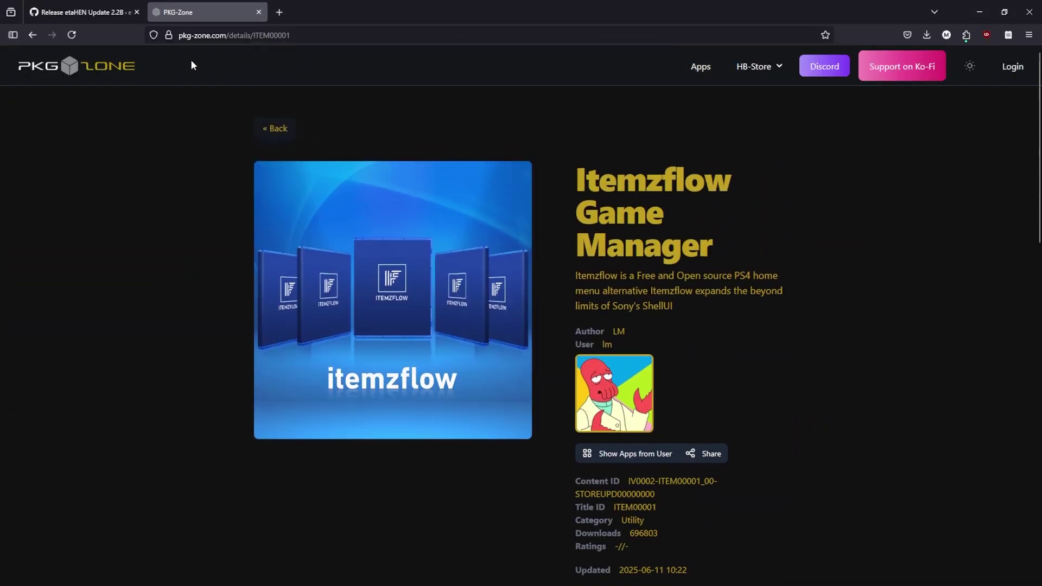
pyautogui.click(85, 17)
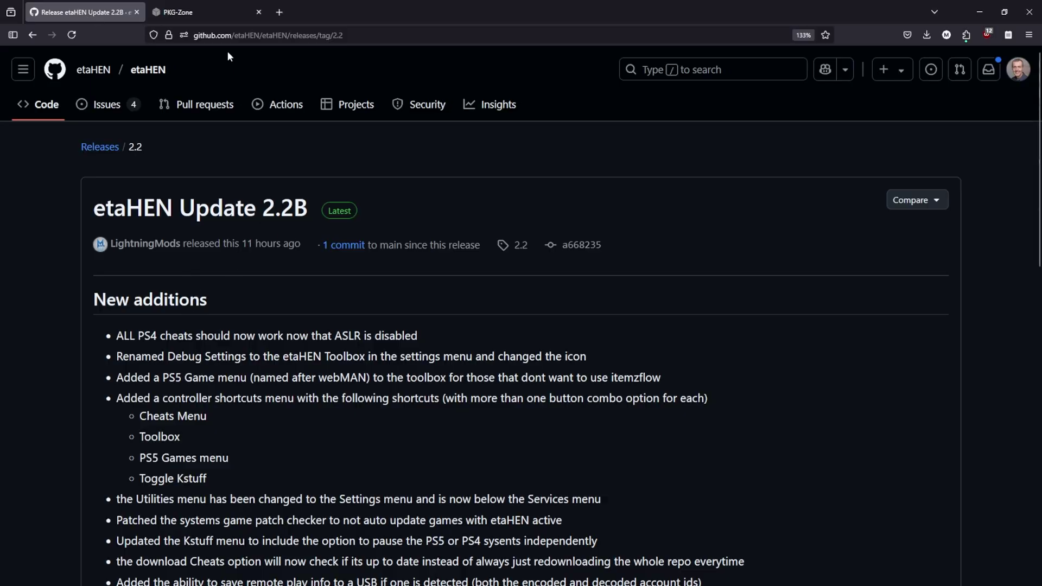
pyautogui.click(193, 12)
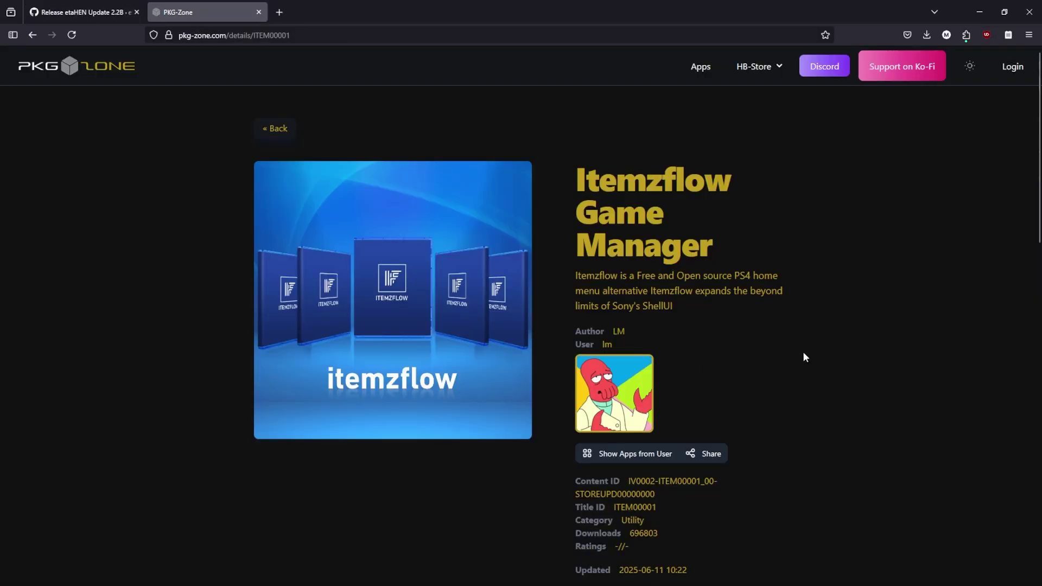
pyautogui.scroll(-4, 804, 357)
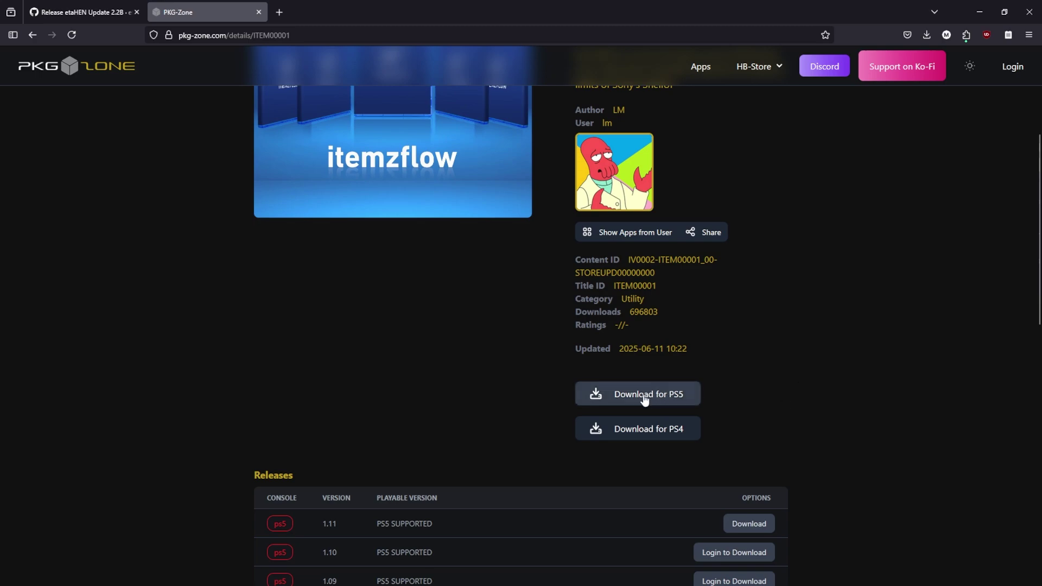
pyautogui.click(644, 397)
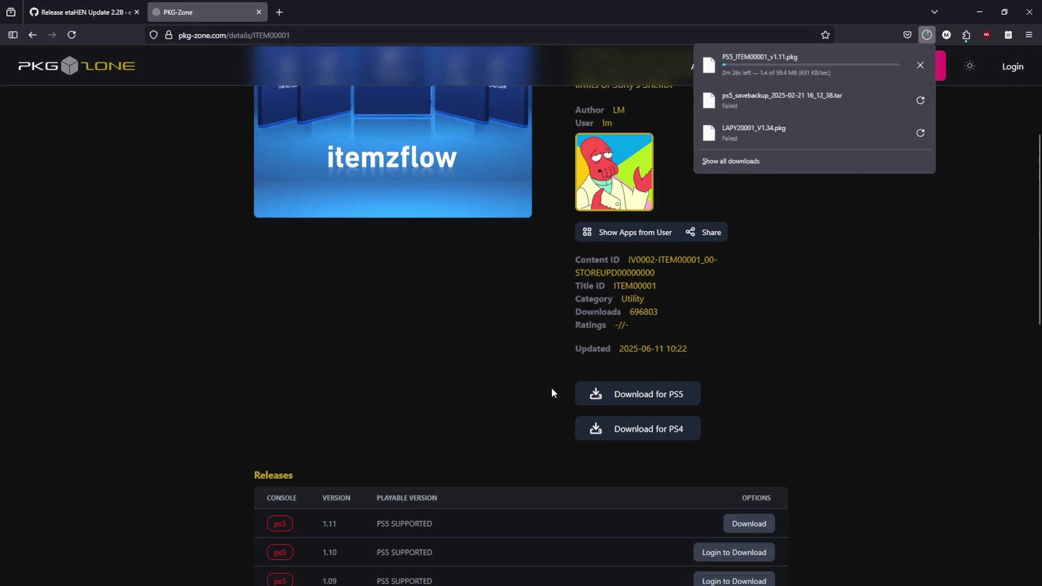
pyautogui.click(358, 386)
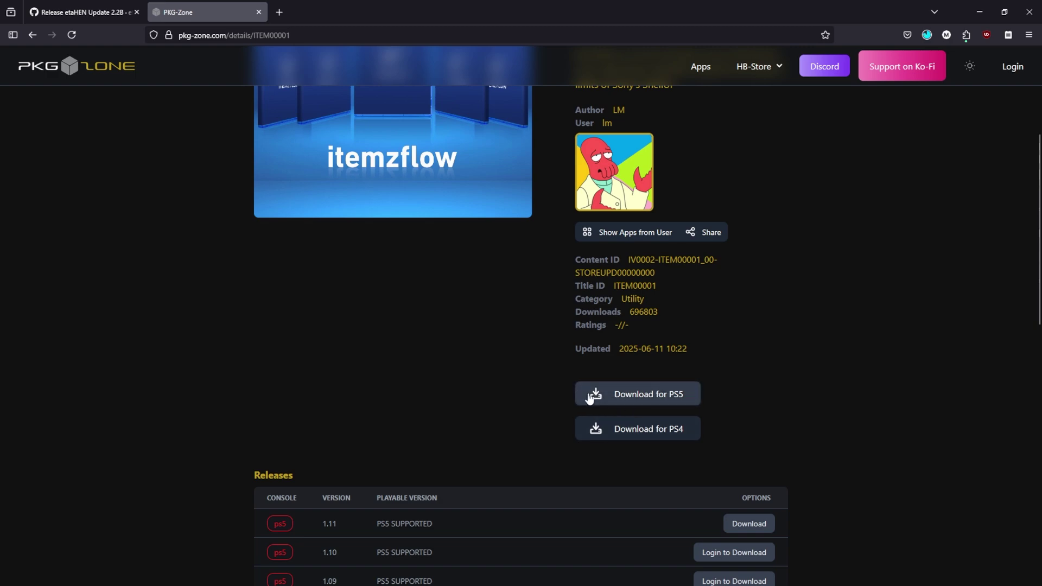
pyautogui.hotkey('ctrl', 'shift', 'Tab')
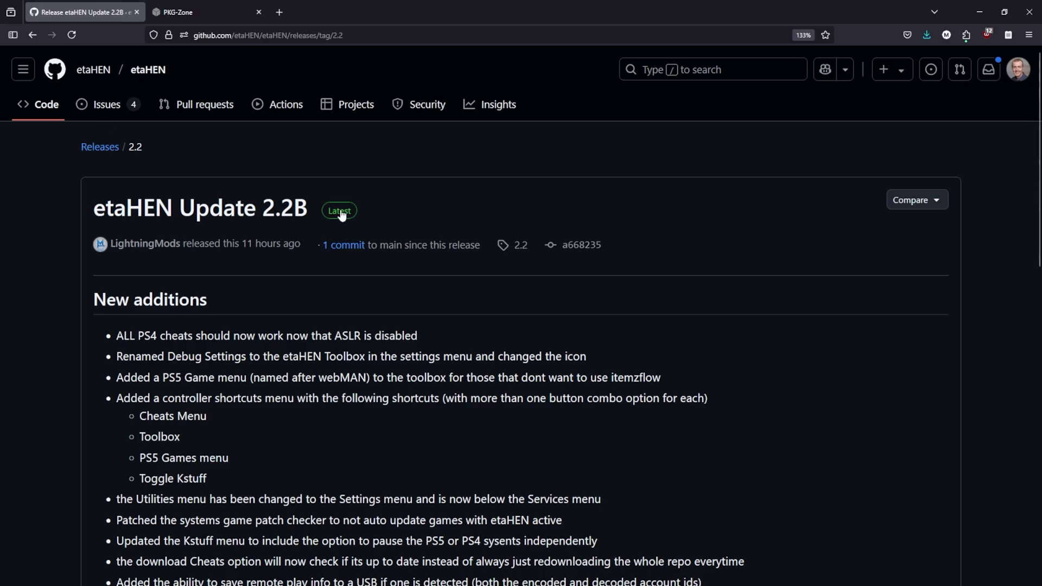
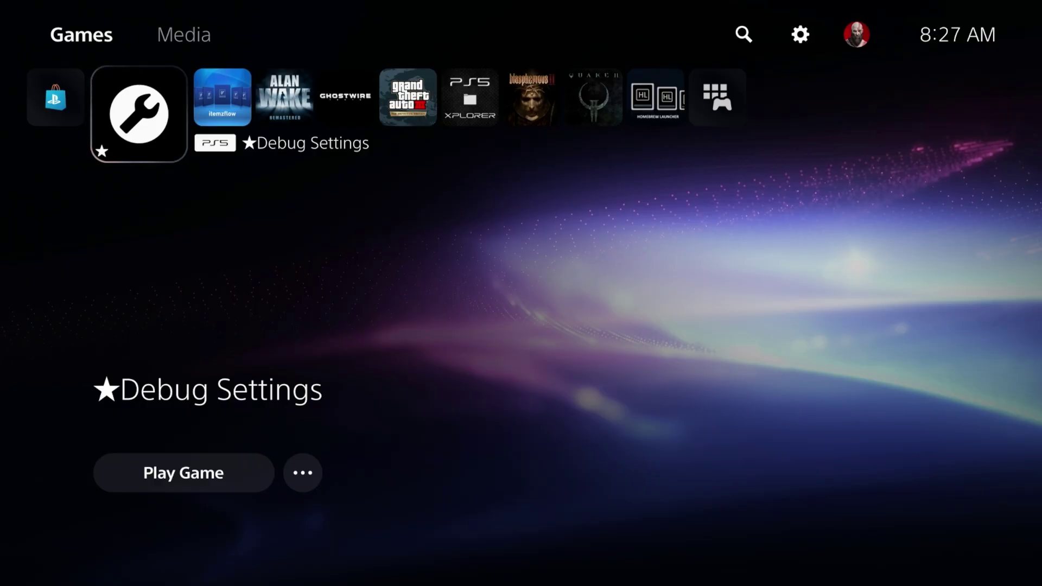
# On the PS5 home screen, delete Itemzflow Game Manager (PS5) from console storage.
pyautogui.press('Right')
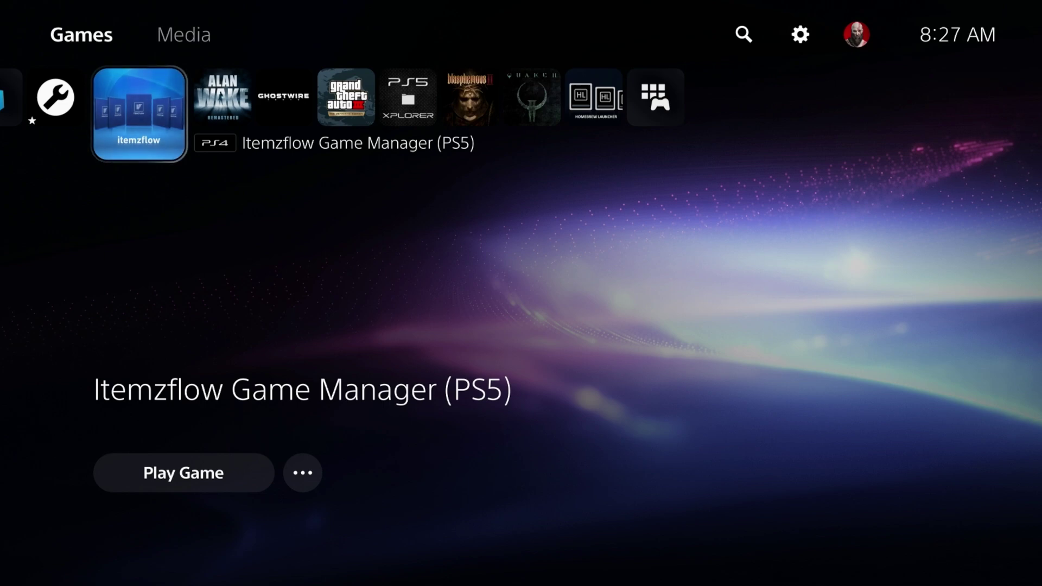
pyautogui.press('Menu')
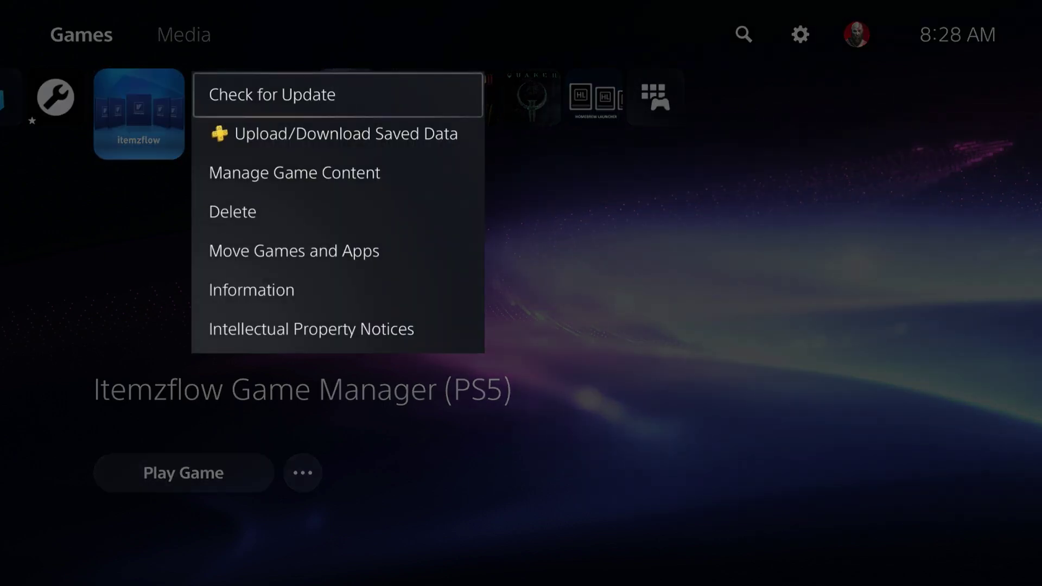
pyautogui.press('Down')
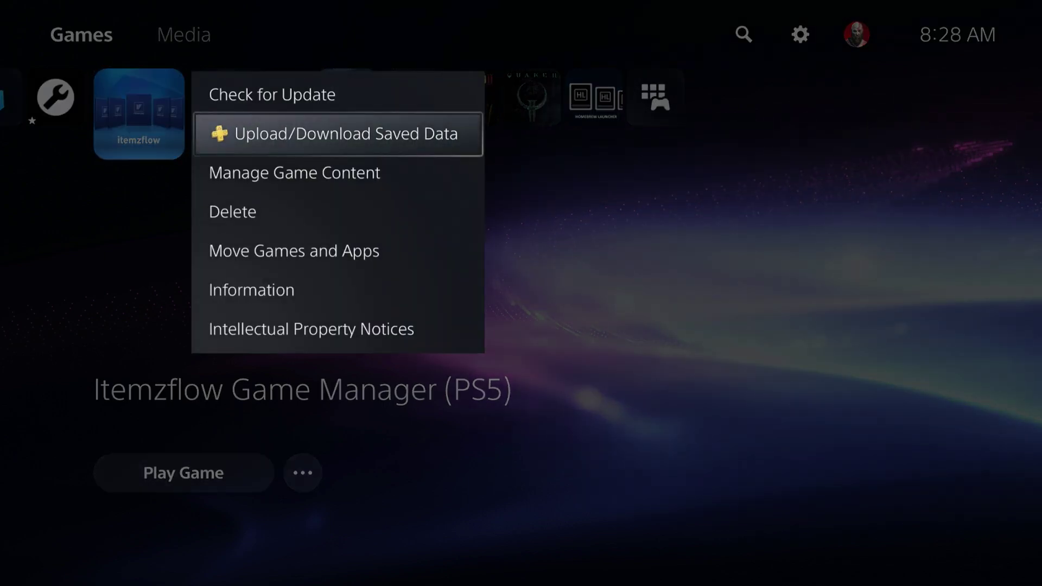
pyautogui.press('Down')
pyautogui.press('Down')
pyautogui.press('Escape')
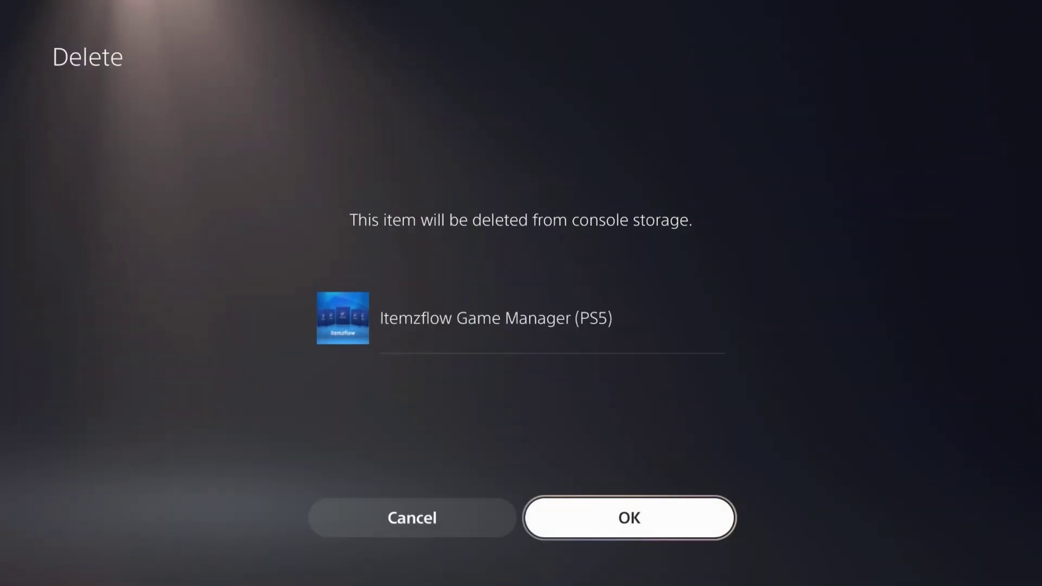
pyautogui.press('Return')
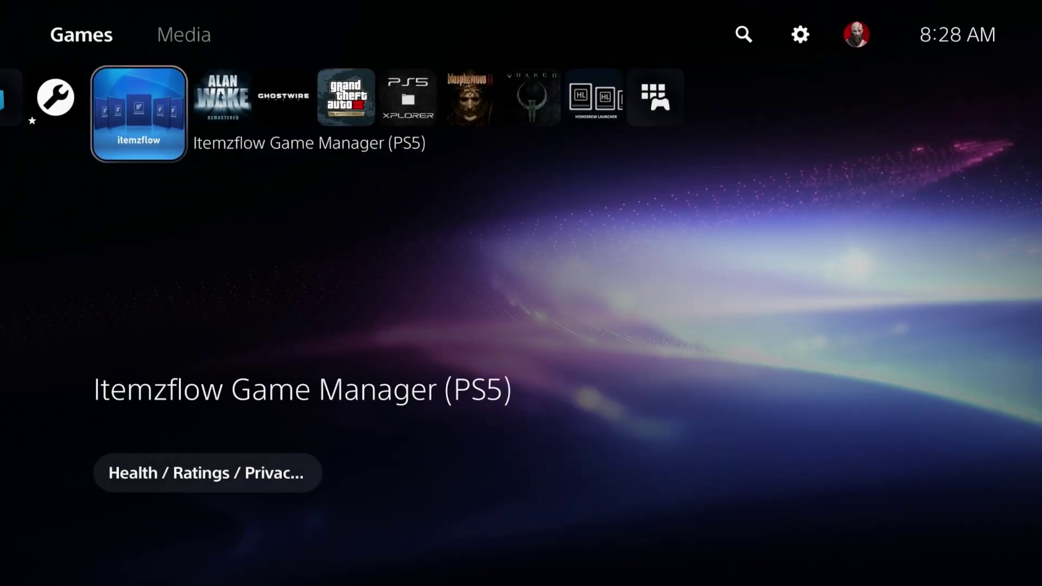
# Install PS5_ITEM00001_v1.11.pkg with the etaHEN Toolbox's Package Installer.
pyautogui.press('Down')
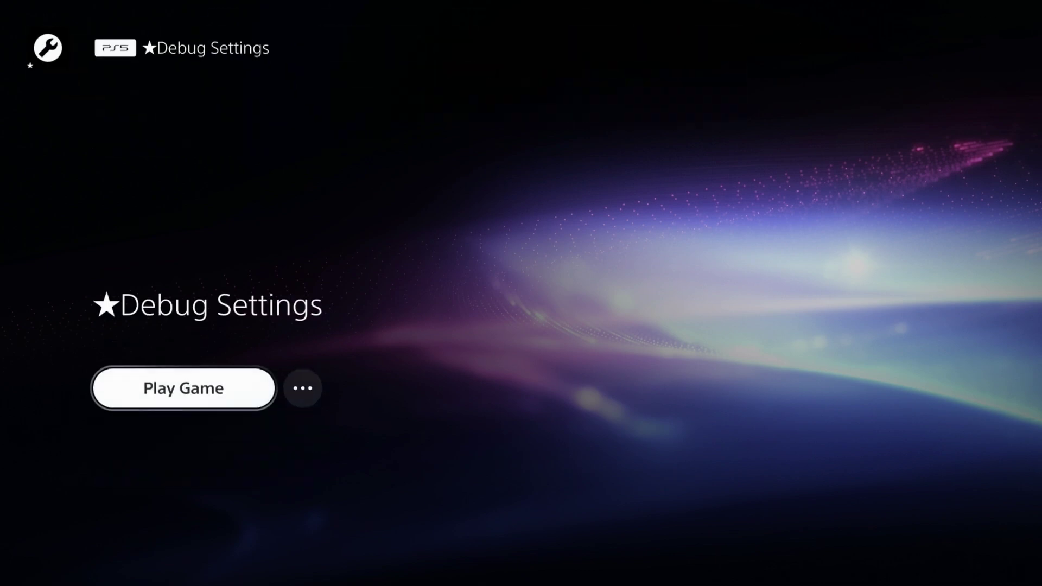
pyautogui.press('Up')
pyautogui.press('Right')
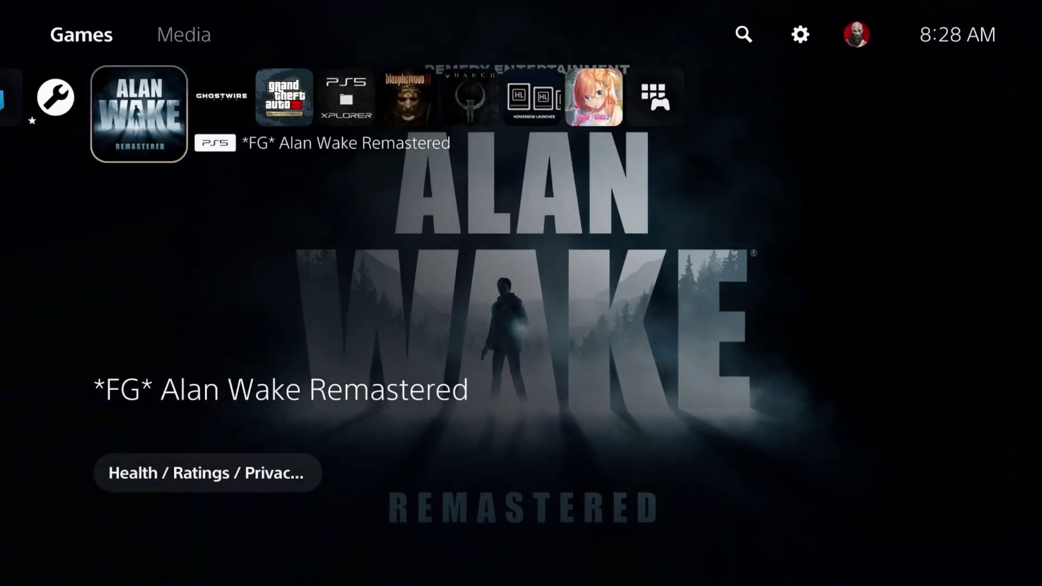
pyautogui.press('Left')
pyautogui.press('Return')
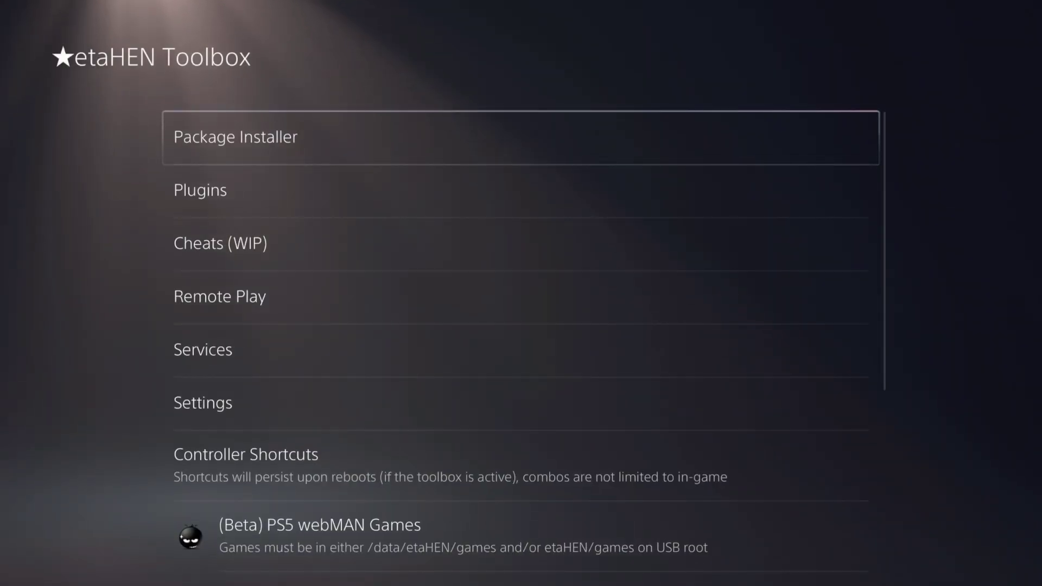
pyautogui.press('Return')
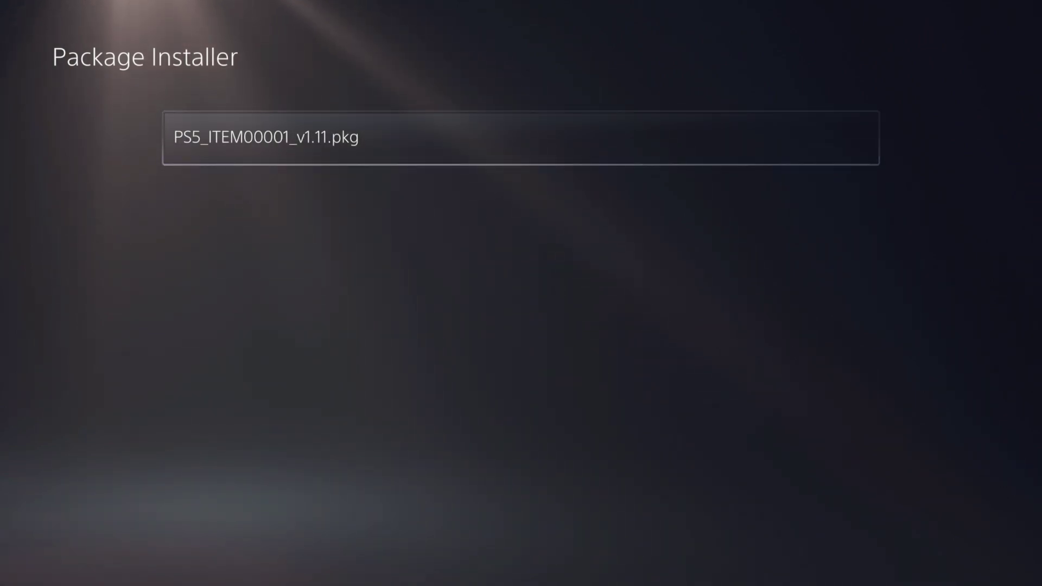
pyautogui.press('Return')
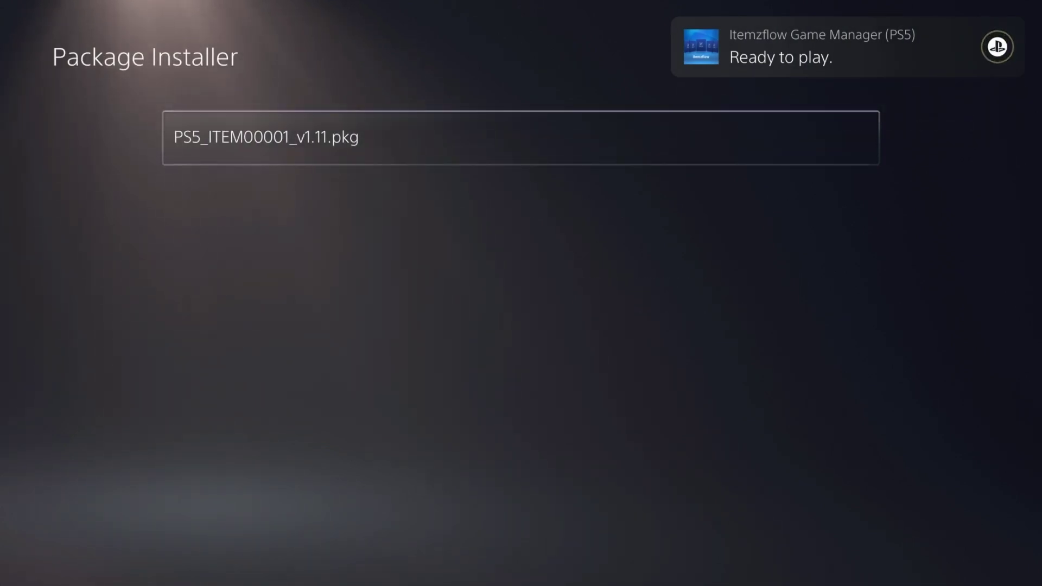
# Leave the Package Installer and reopen the etaHEN Toolbox from the console's Settings.
pyautogui.press('Escape')
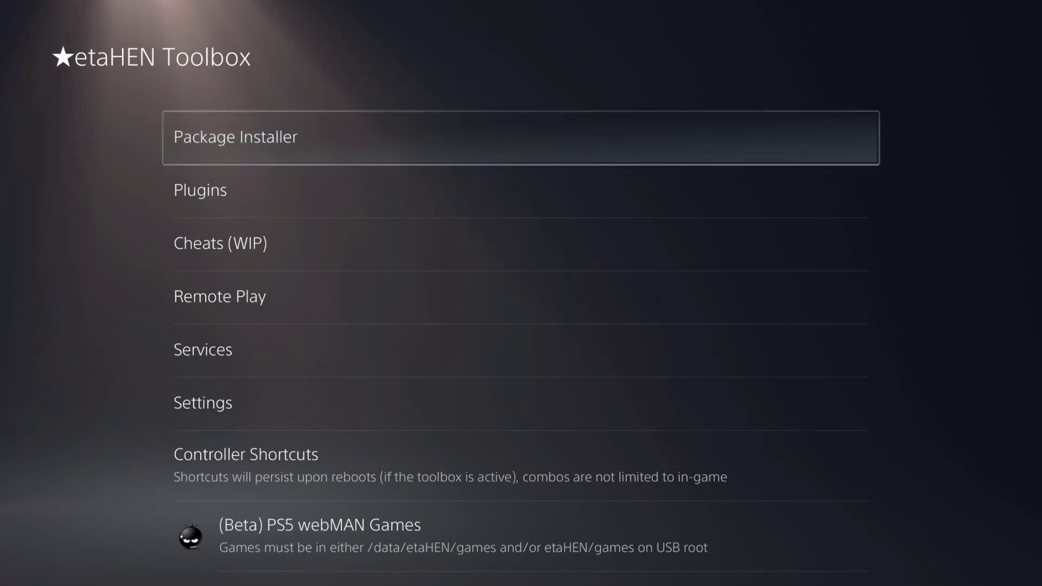
pyautogui.press('Escape')
pyautogui.press('Up')
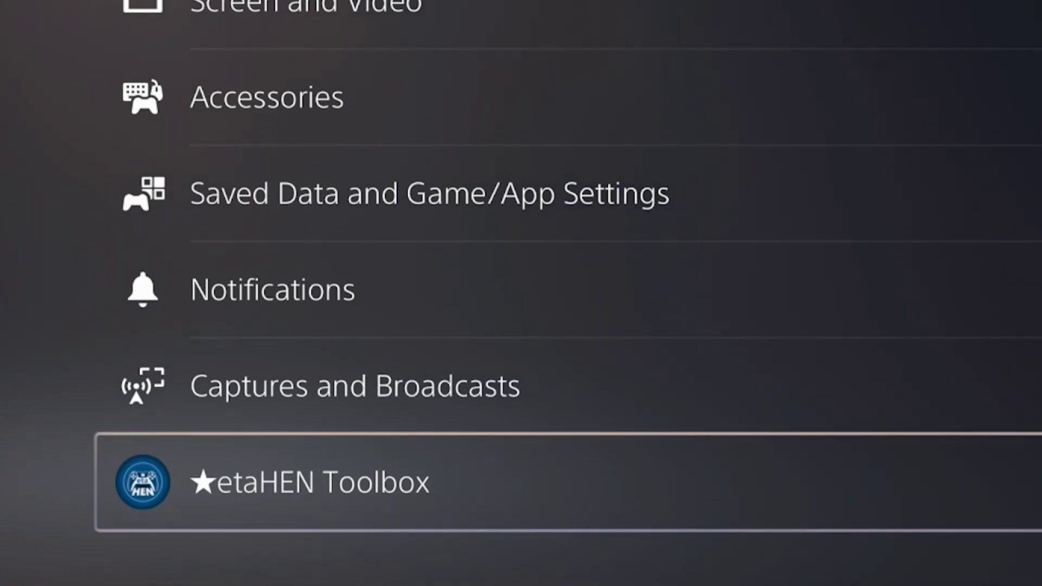
pyautogui.press('Return')
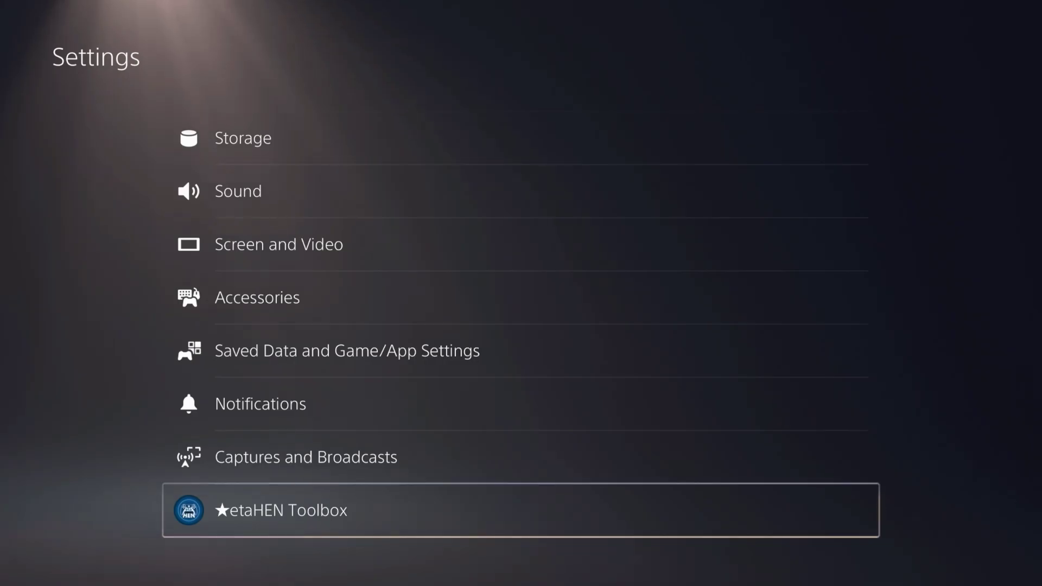
pyautogui.press('Return')
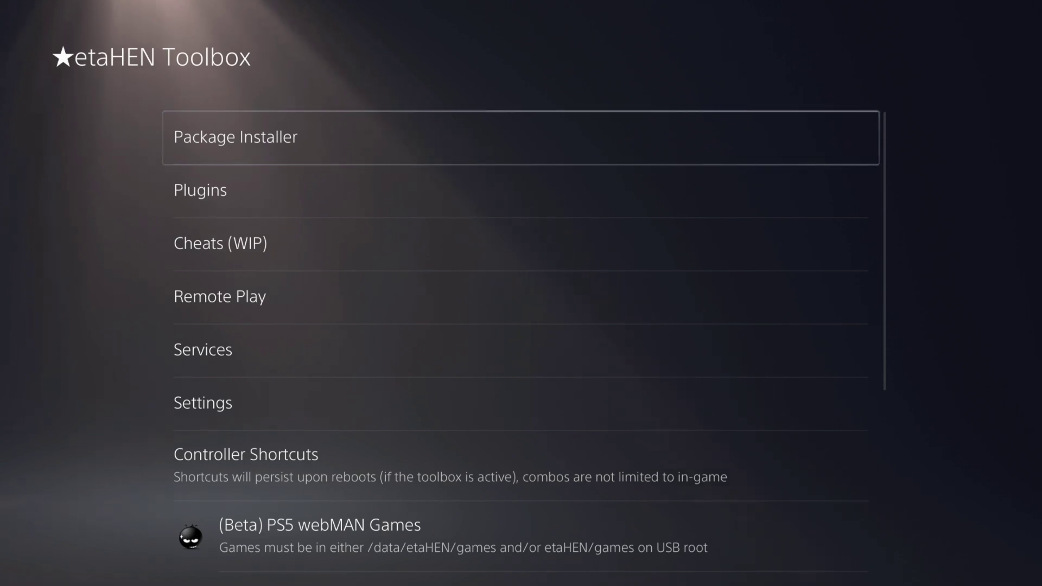
# Open the (Beta) PS5 webMAN Games list in the etaHEN Toolbox.
pyautogui.press('Down')
pyautogui.press('Down')
pyautogui.press('Down')
pyautogui.press('Down')
pyautogui.press('Down')
pyautogui.press('Down')
pyautogui.press('Down')
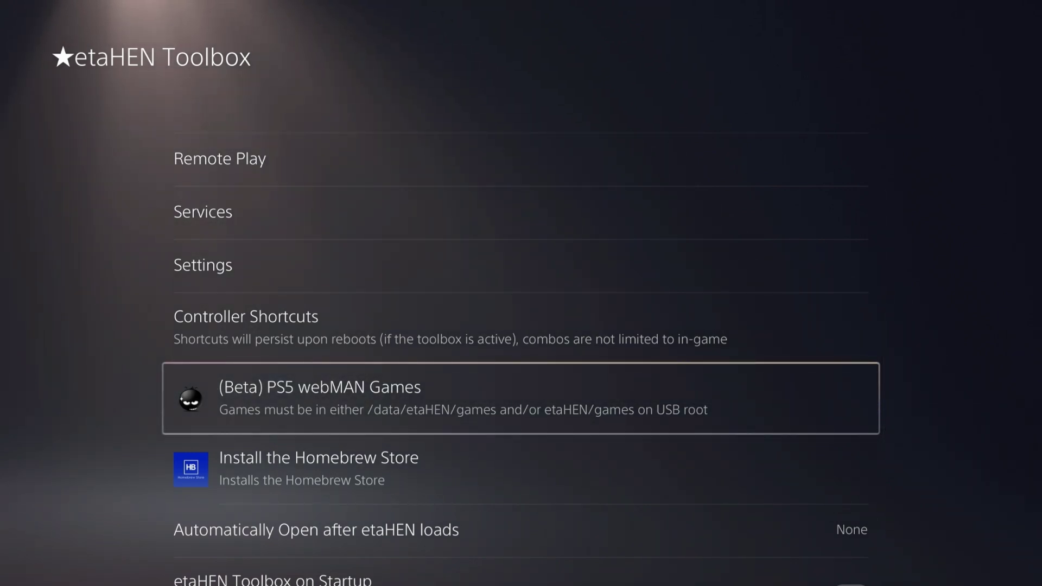
pyautogui.press('Return')
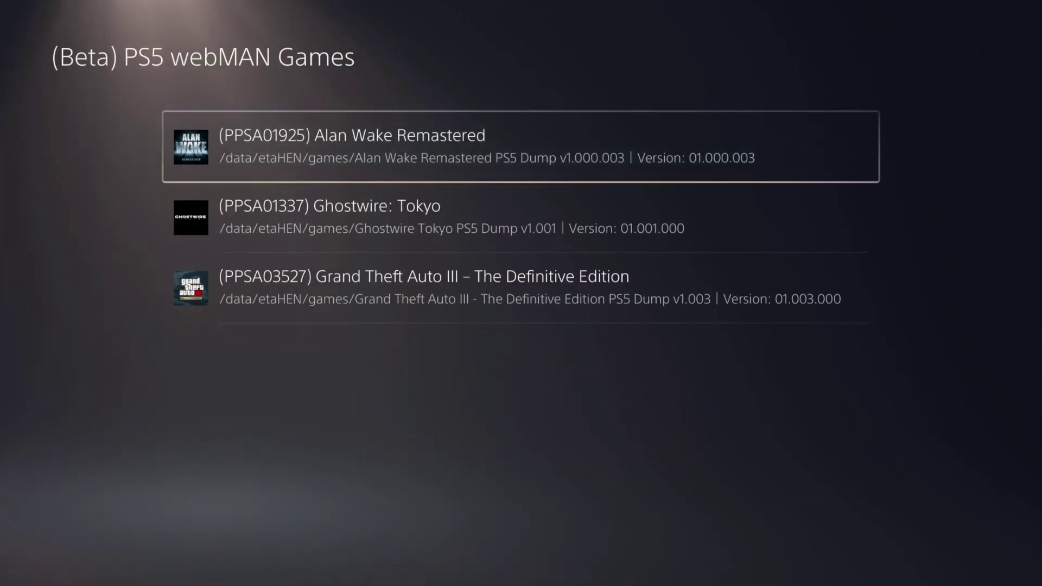
# Choose Grand Theft Auto III – The Definitive Edition (PPSA03527) from the webMAN games and launch it from the home screen.
pyautogui.press('Down')
pyautogui.press('Down')
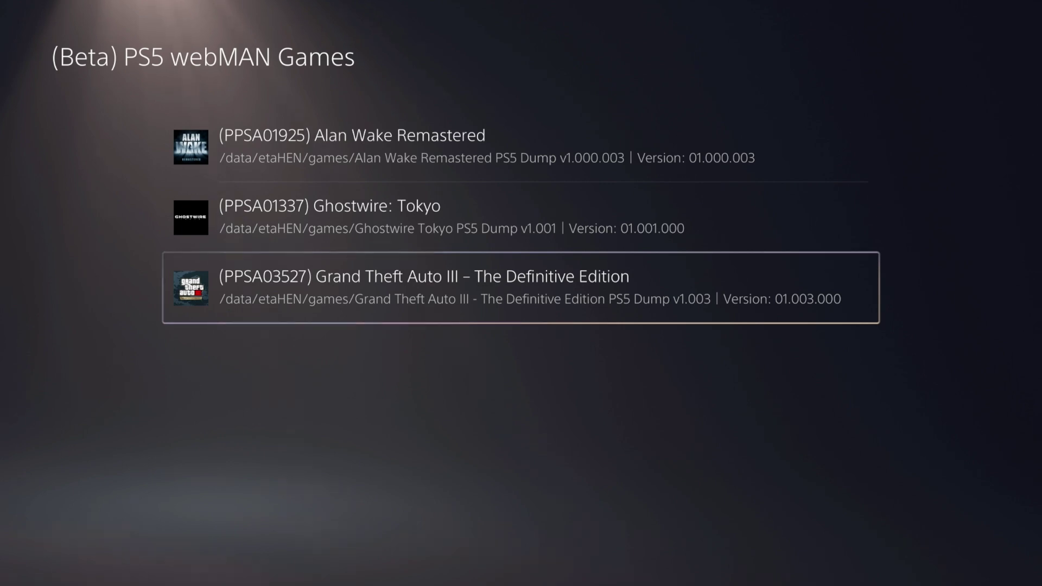
pyautogui.press('Up')
pyautogui.press('Down')
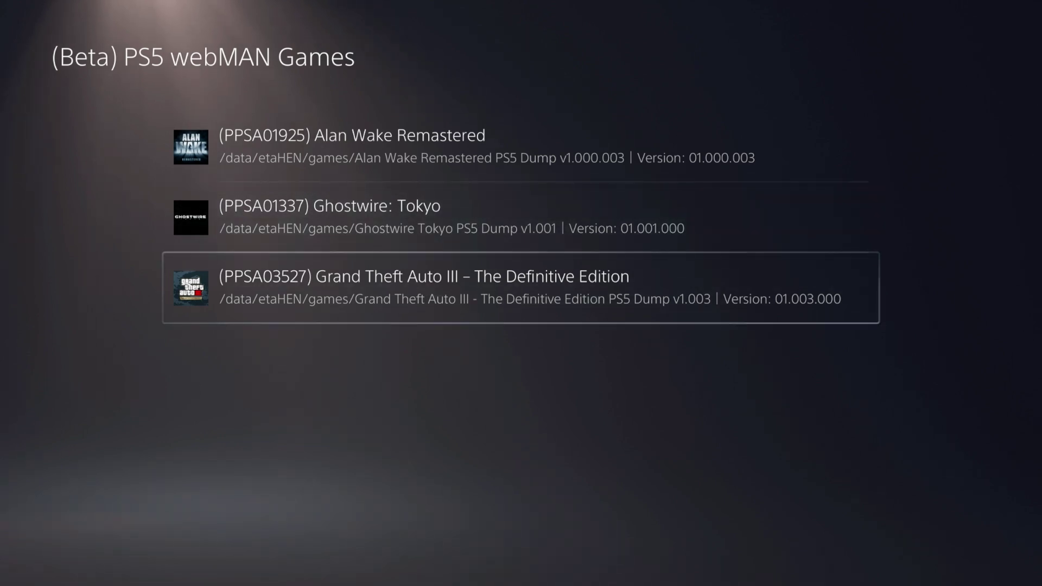
pyautogui.press('Return')
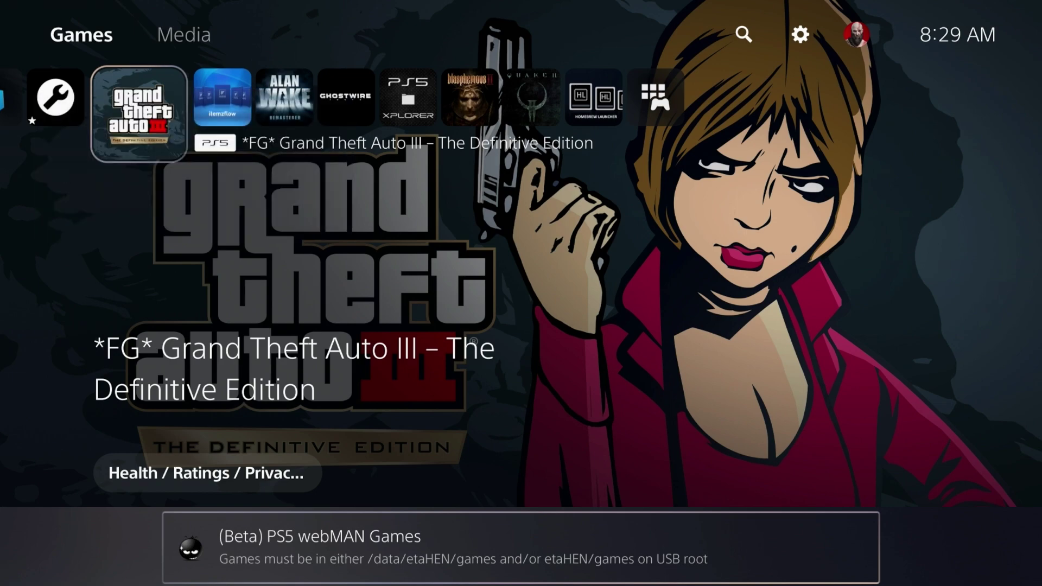
pyautogui.press('Return')
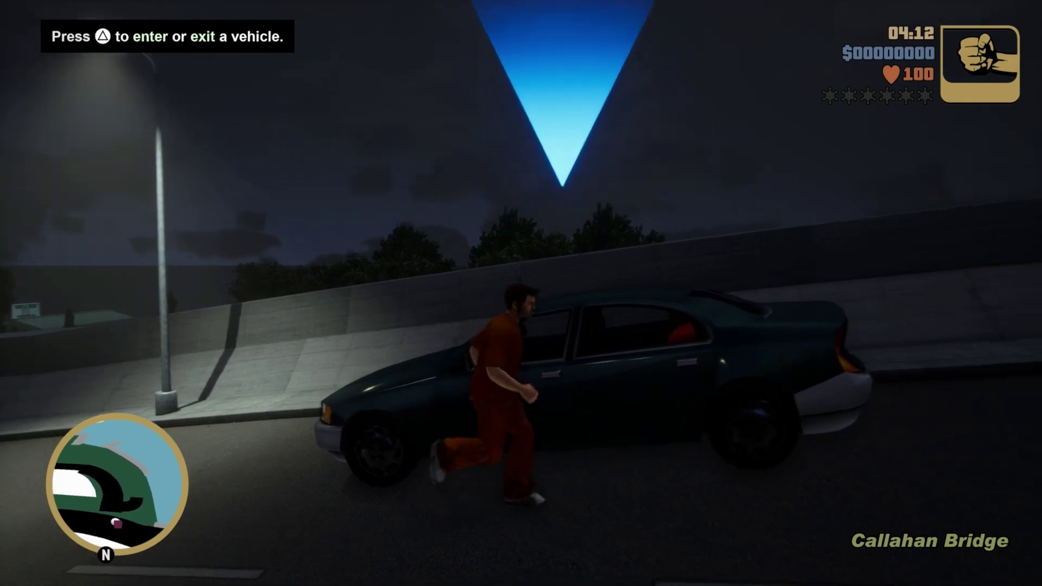
pyautogui.press('f')
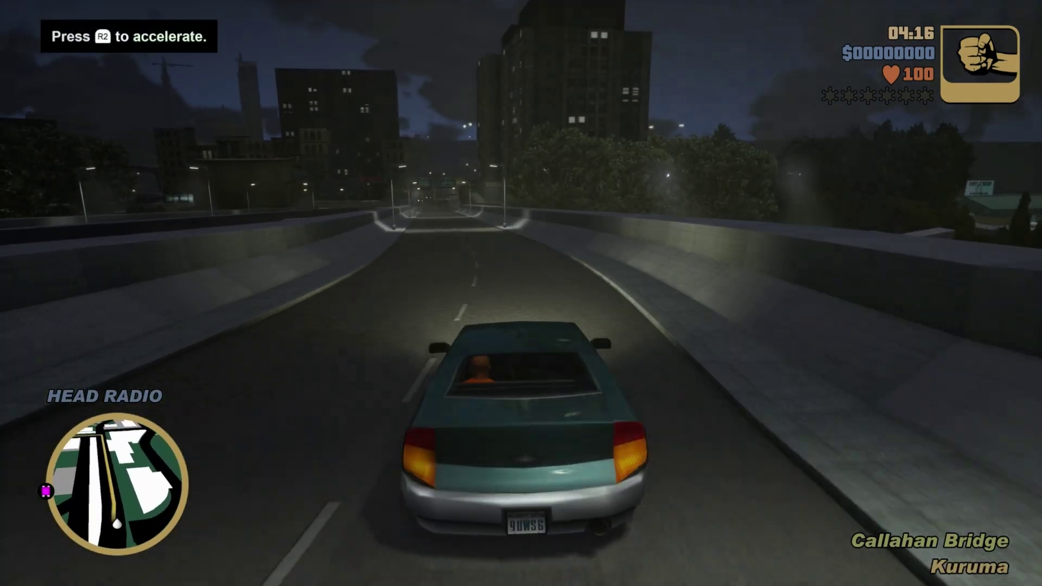
pyautogui.press('w')
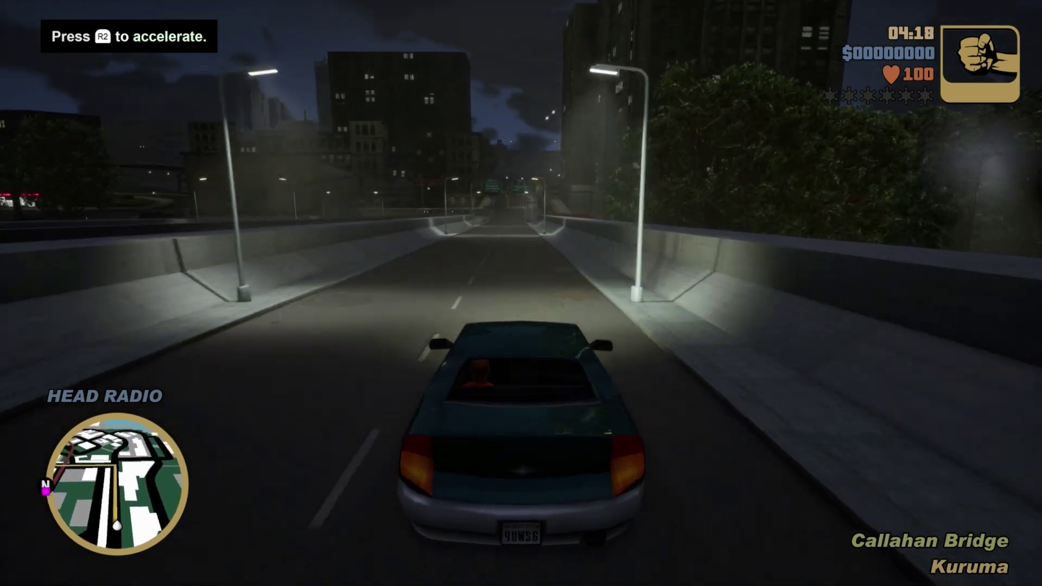
pyautogui.press('w')
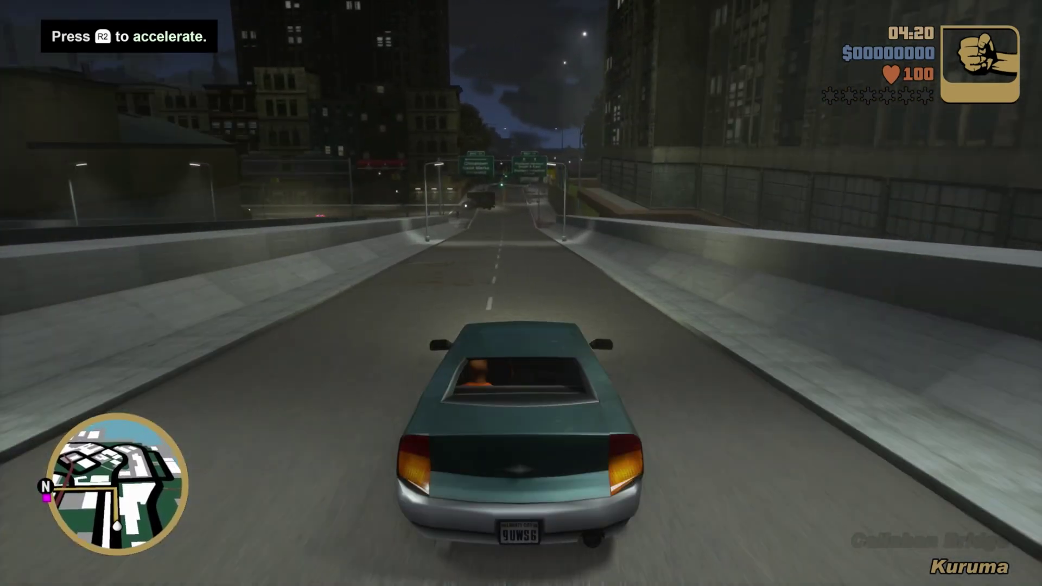
pyautogui.press('w')
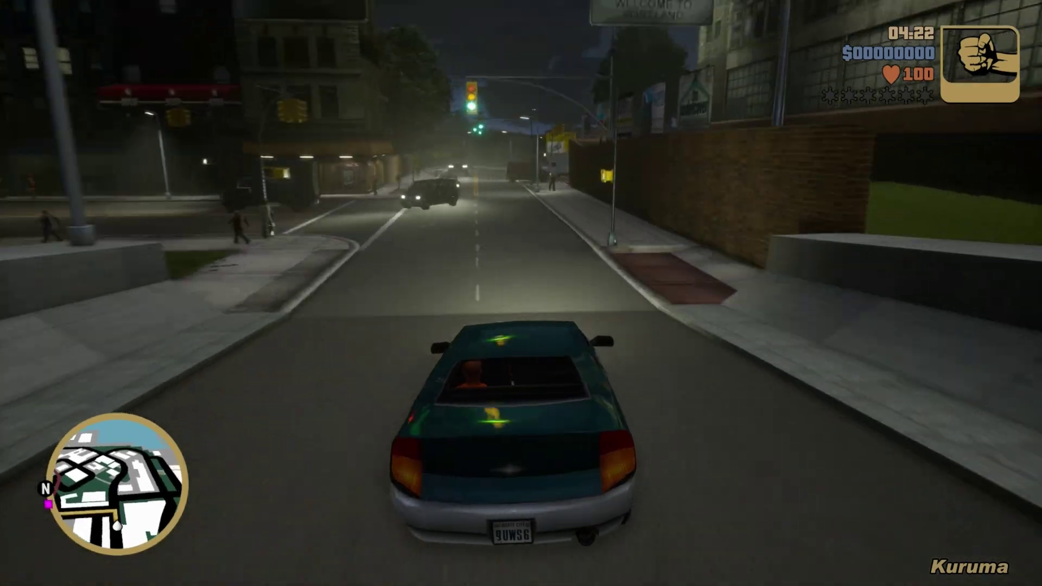
pyautogui.press('w')
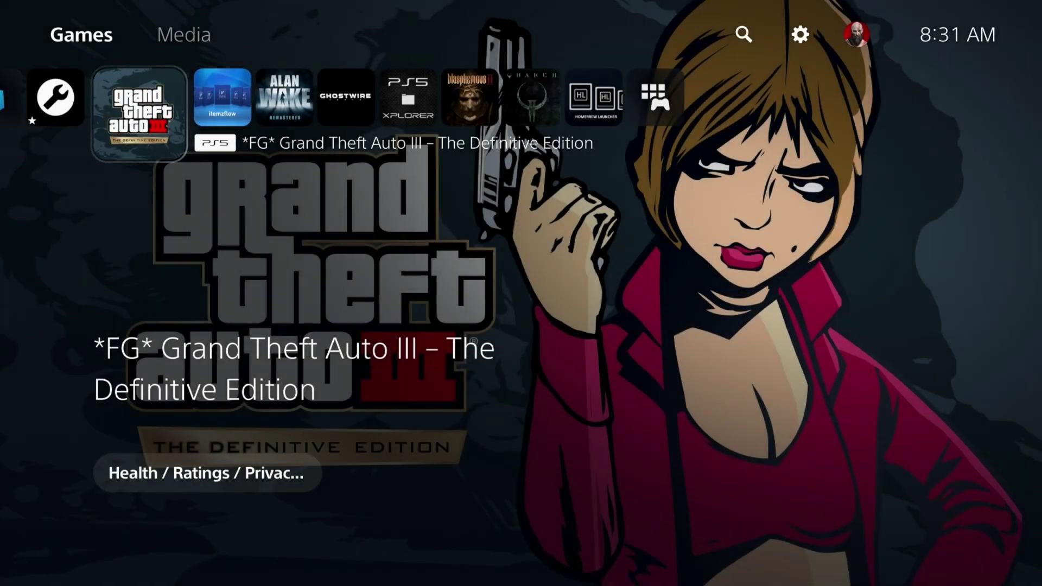
# Return to the etaHEN Toolbox from the home screen and open its Controller Shortcuts settings.
pyautogui.press('Left')
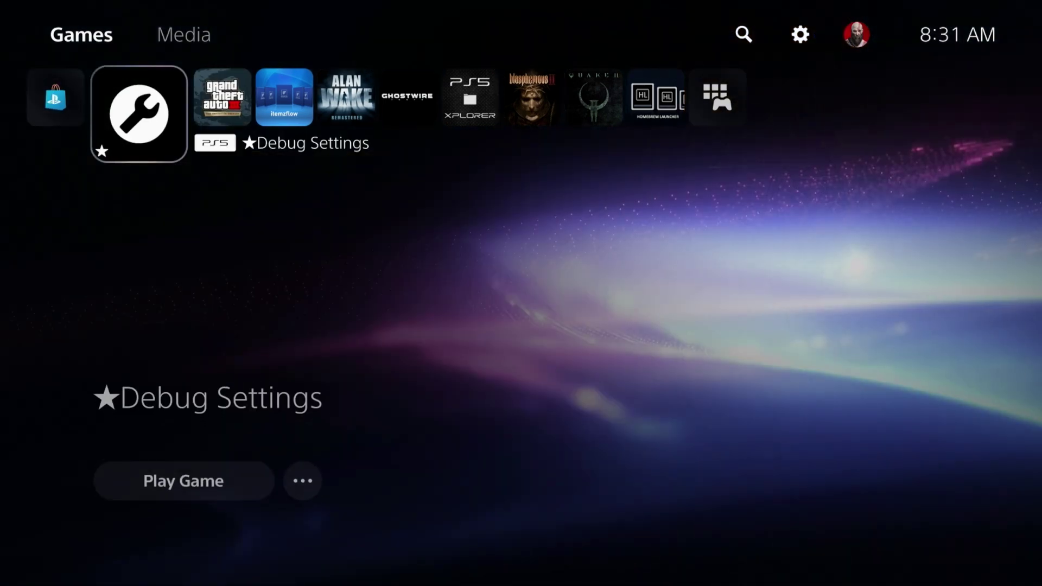
pyautogui.press('Return')
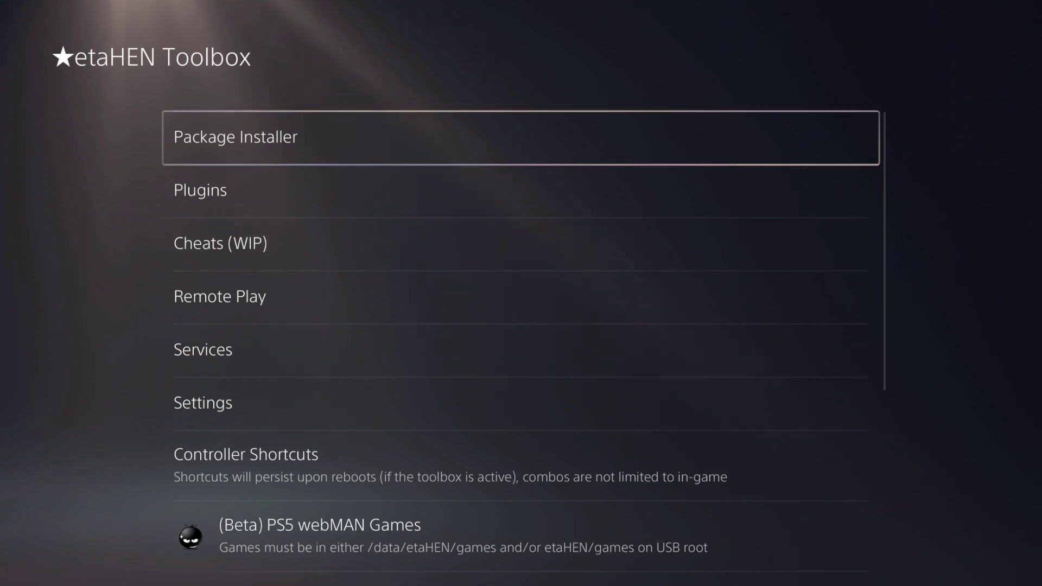
pyautogui.press('Down')
pyautogui.press('Down')
pyautogui.press('Down')
pyautogui.press('Down')
pyautogui.press('Down')
pyautogui.press('Down')
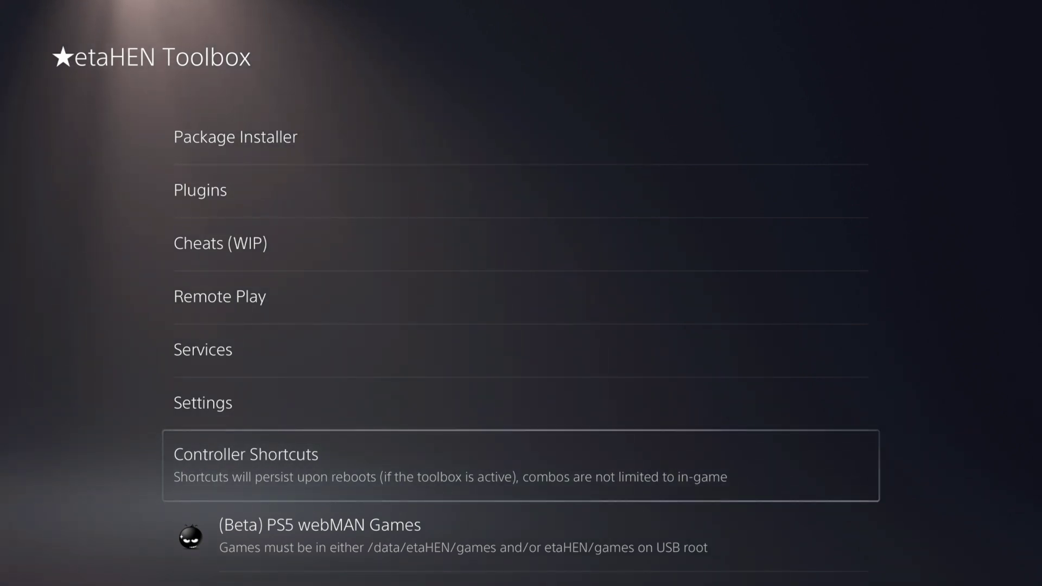
pyautogui.press('Return')
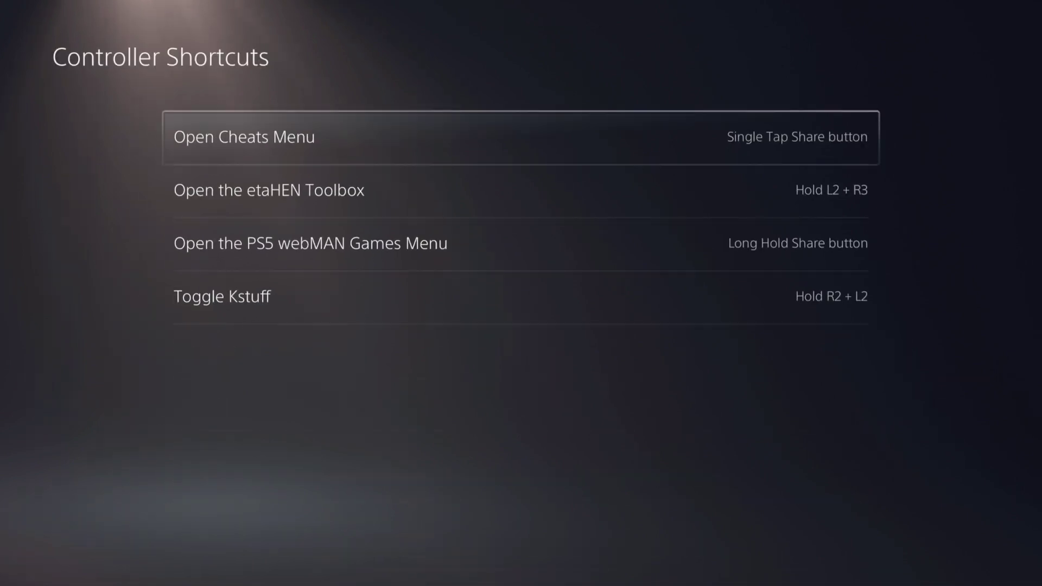
# Review the controller shortcuts for the Cheats Menu, etaHEN Toolbox, PS5 webMAN Games Menu and Kstuff toggle.
pyautogui.press('Down')
pyautogui.press('Down')
pyautogui.press('Down')
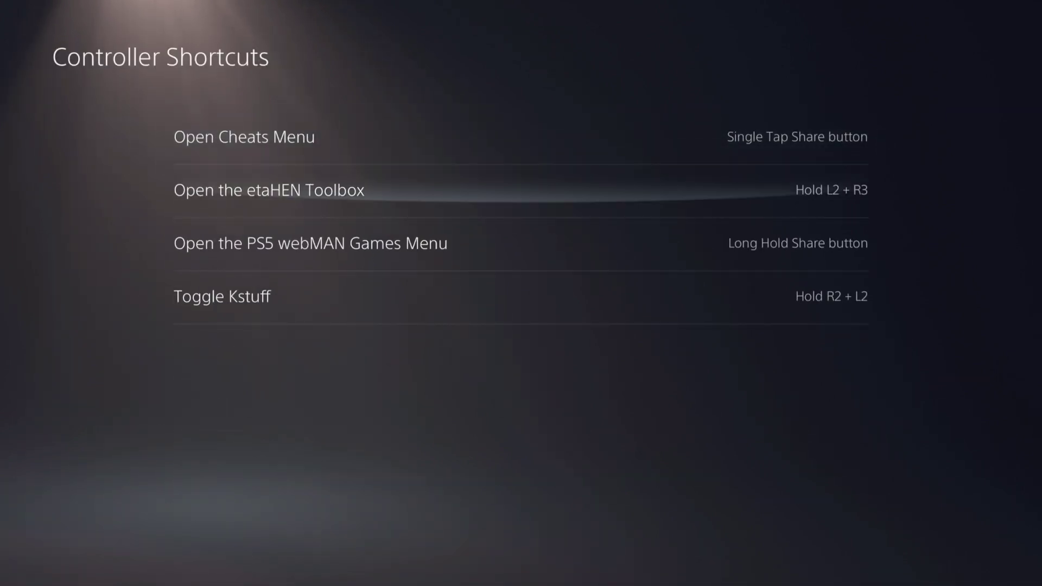
pyautogui.press('Up')
pyautogui.press('Up')
pyautogui.press('Up')
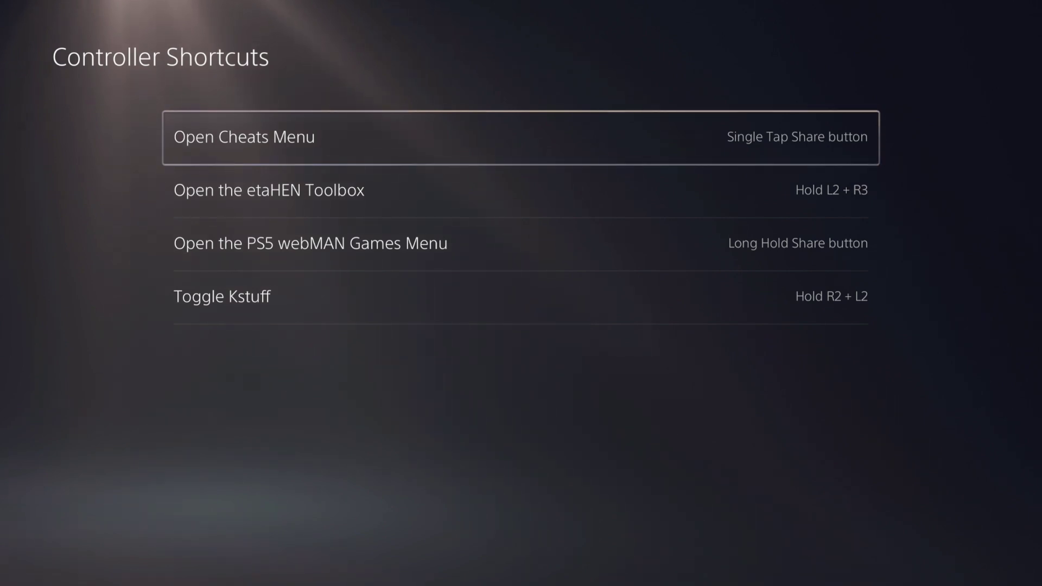
pyautogui.press('Down')
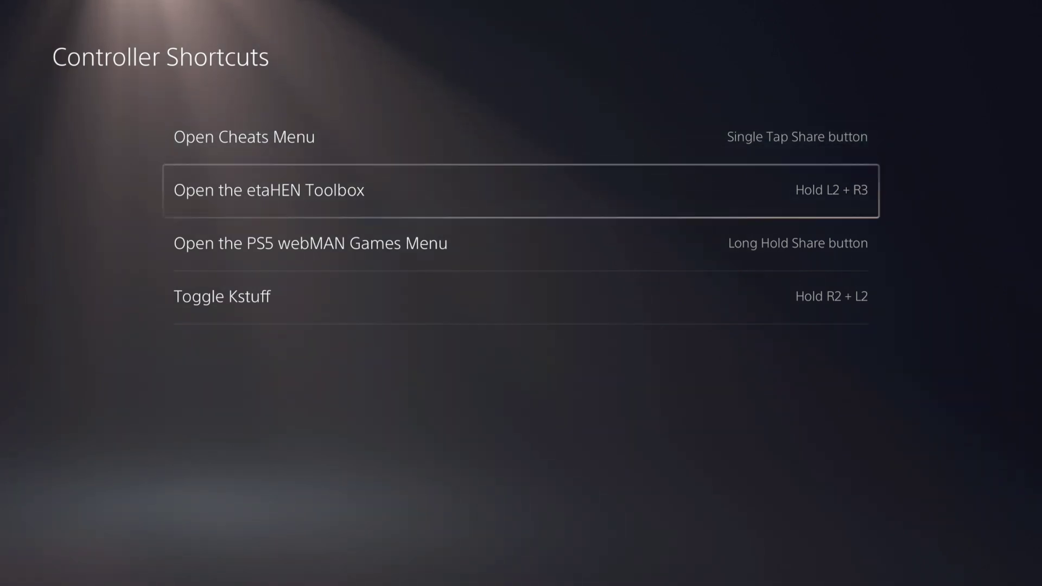
pyautogui.press('Down')
pyautogui.press('Down')
pyautogui.press('Up')
pyautogui.press('Up')
pyautogui.press('Up')
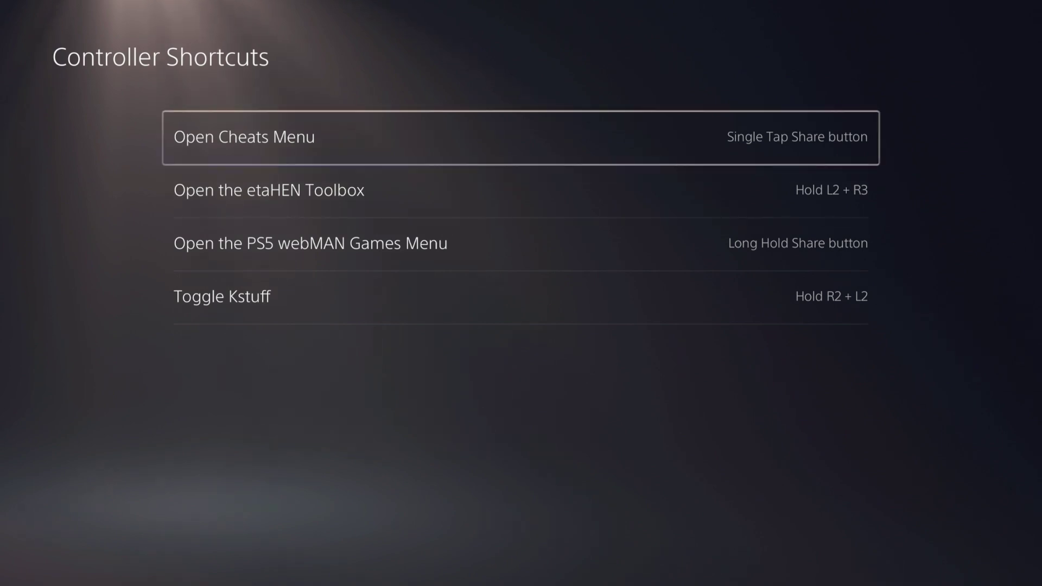
# Examine the button combinations offered for the Open Cheats Menu shortcut and close the list without choosing one.
pyautogui.press('Return')
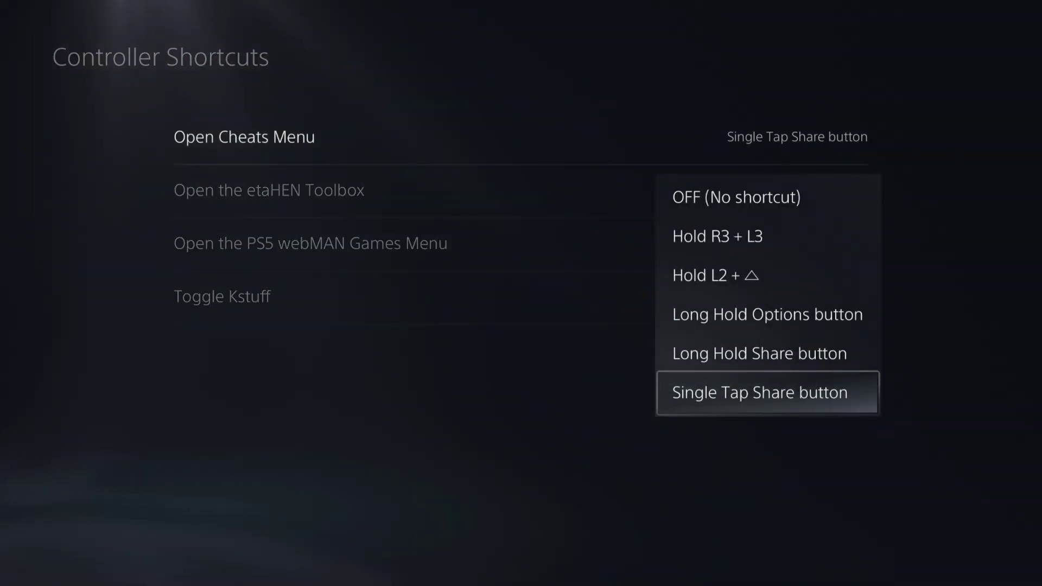
pyautogui.press('Up')
pyautogui.press('Up')
pyautogui.press('Up')
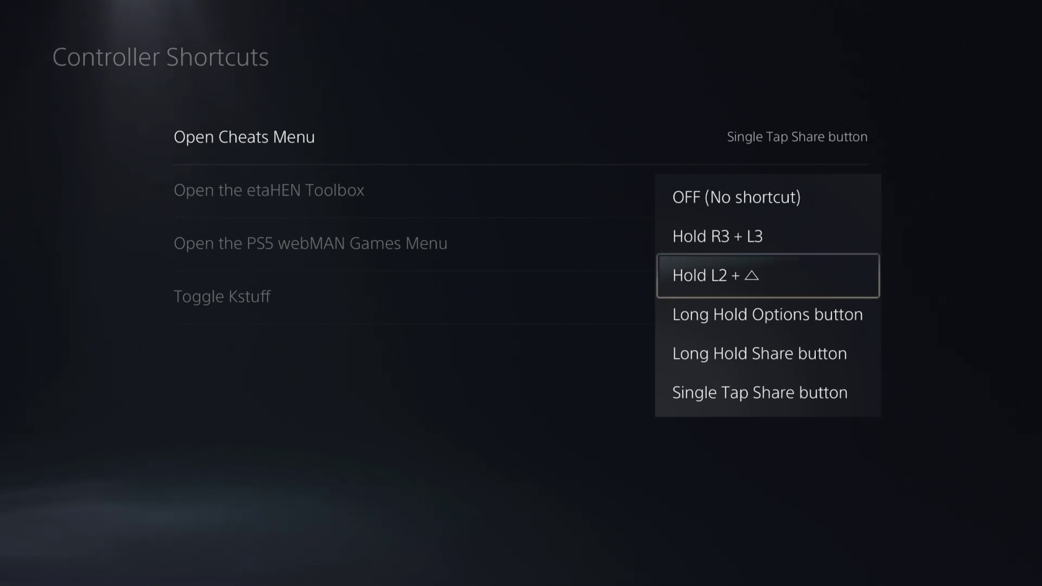
pyautogui.press('Up')
pyautogui.press('Up')
pyautogui.press('Down')
pyautogui.press('Down')
pyautogui.press('Escape')
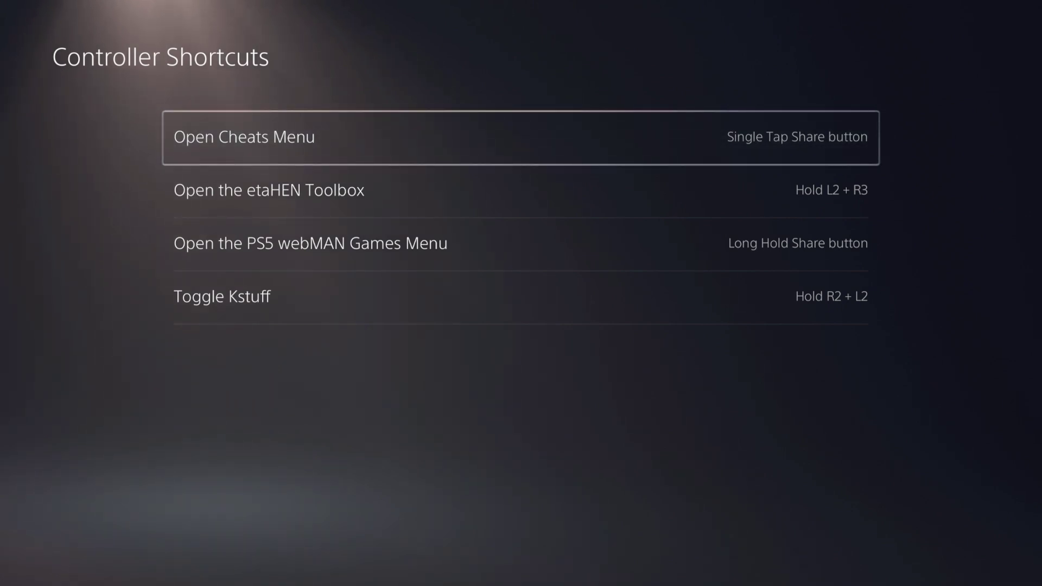
# Go through the assigned shortcuts again, finishing on the one that opens the PS5 webMAN Games Menu.
pyautogui.press('Down')
pyautogui.press('Down')
pyautogui.press('Down')
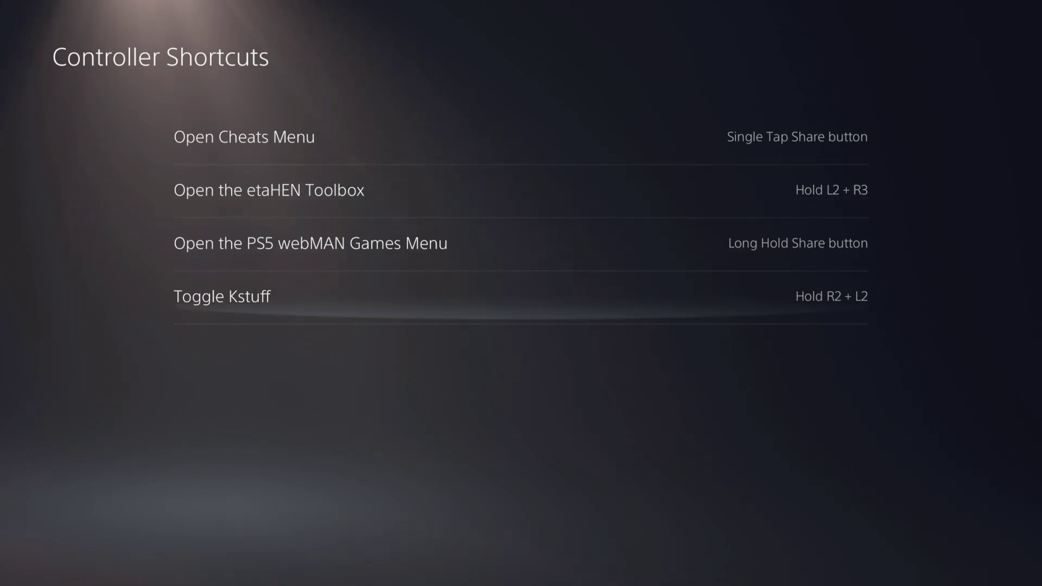
pyautogui.press('Up')
pyautogui.press('Up')
pyautogui.press('Up')
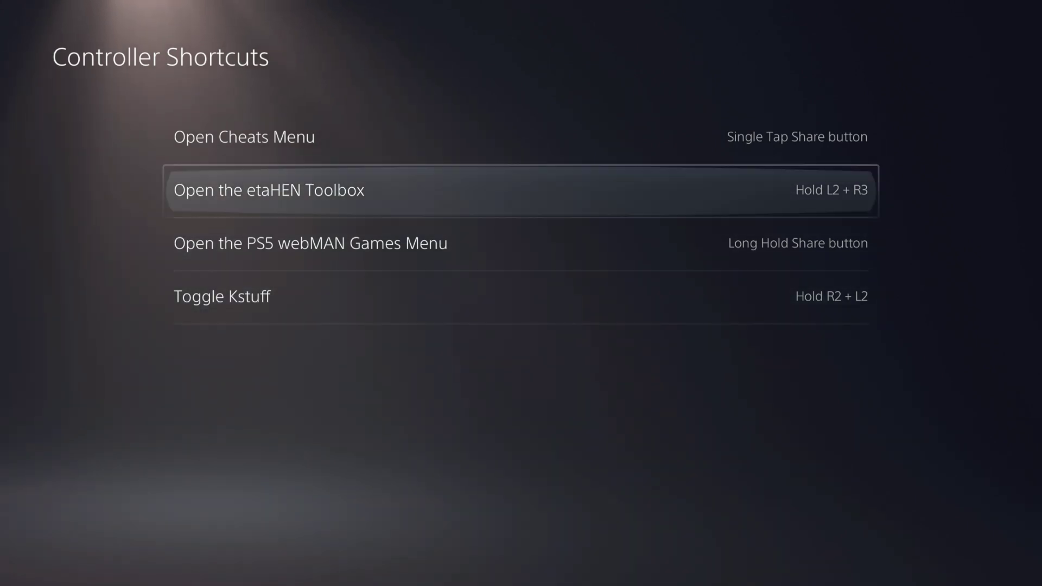
pyautogui.press('Down')
pyautogui.press('Down')
pyautogui.press('Down')
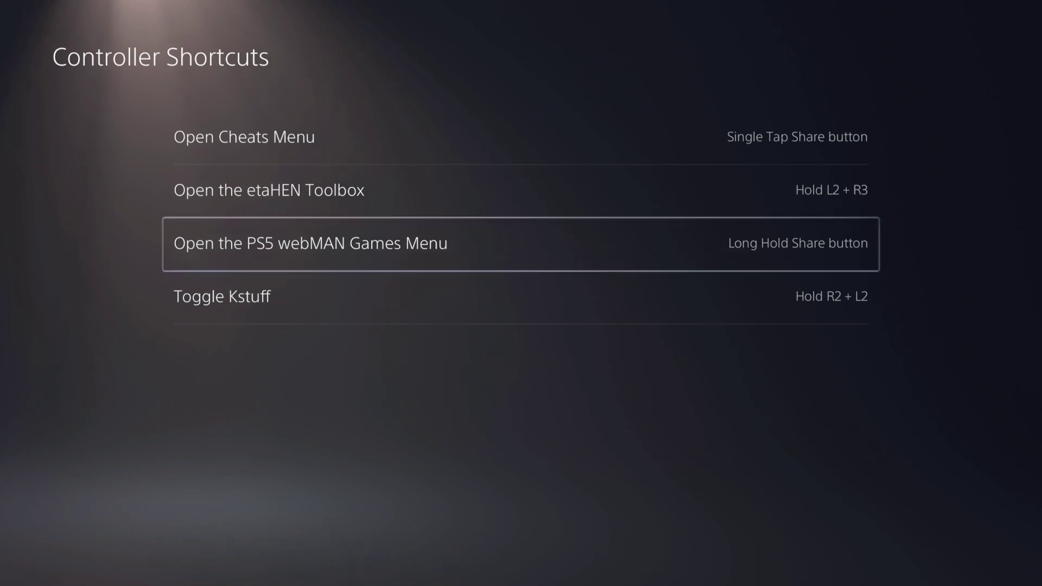
pyautogui.press('Up')
pyautogui.press('Up')
pyautogui.press('Up')
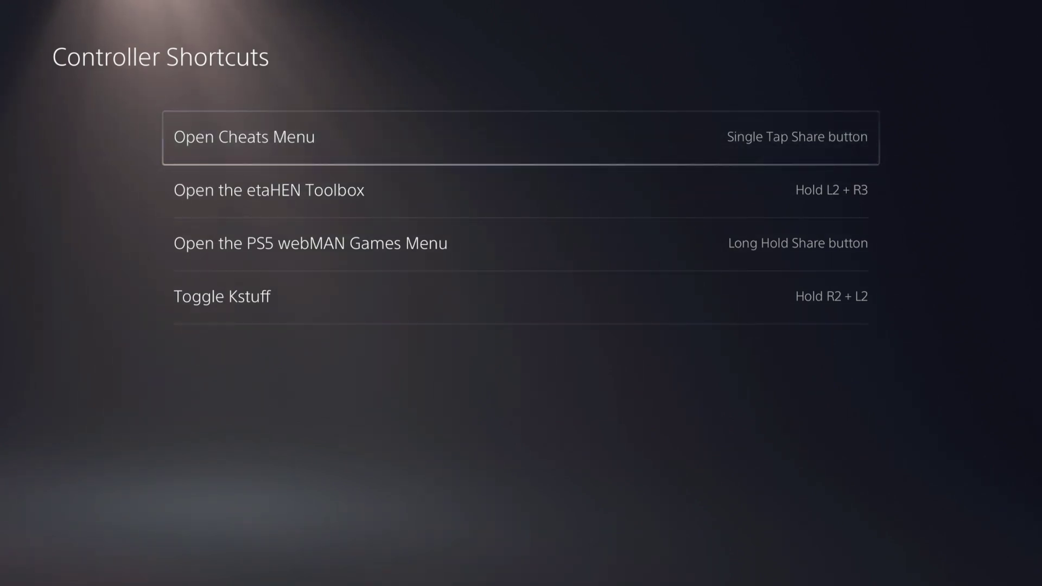
pyautogui.press('Down')
pyautogui.press('Down')
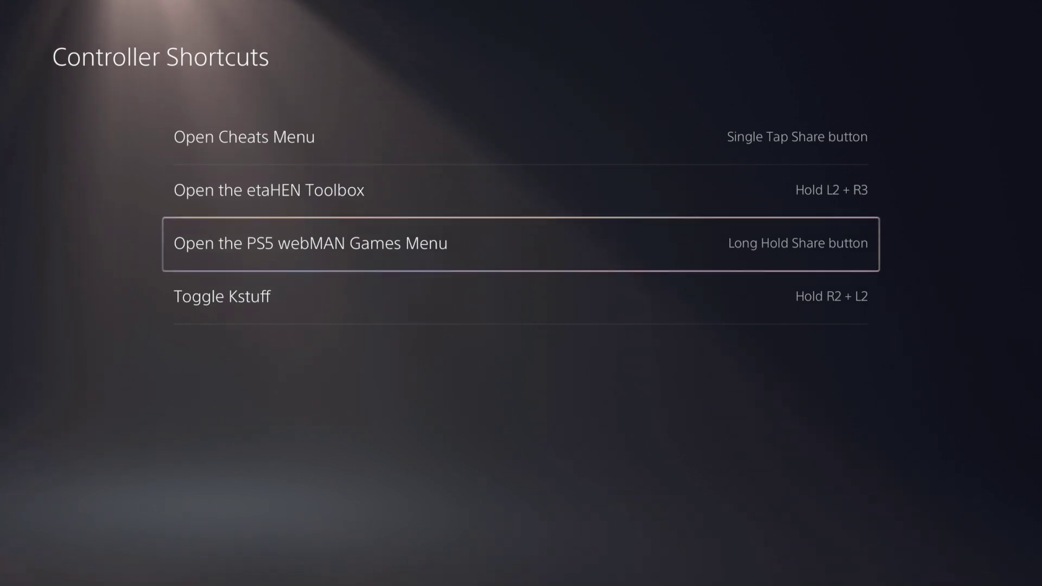
# Leave the Controller Shortcuts, bring up the PS5 webMAN Games menu, look through its three games and close it.
pyautogui.press('Escape')
pyautogui.press('Escape')
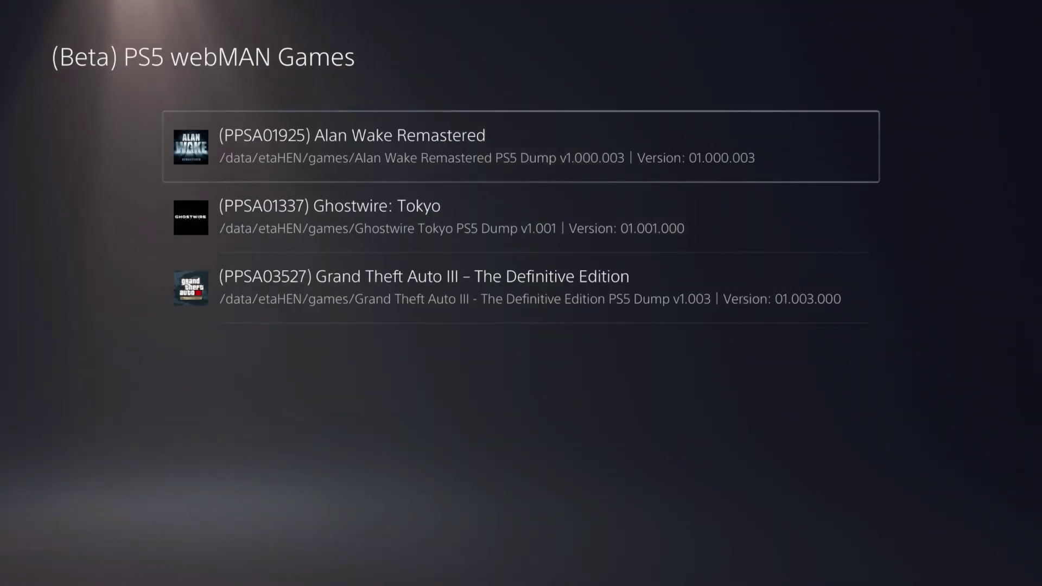
pyautogui.press('Down')
pyautogui.press('Down')
pyautogui.press('Up')
pyautogui.press('Up')
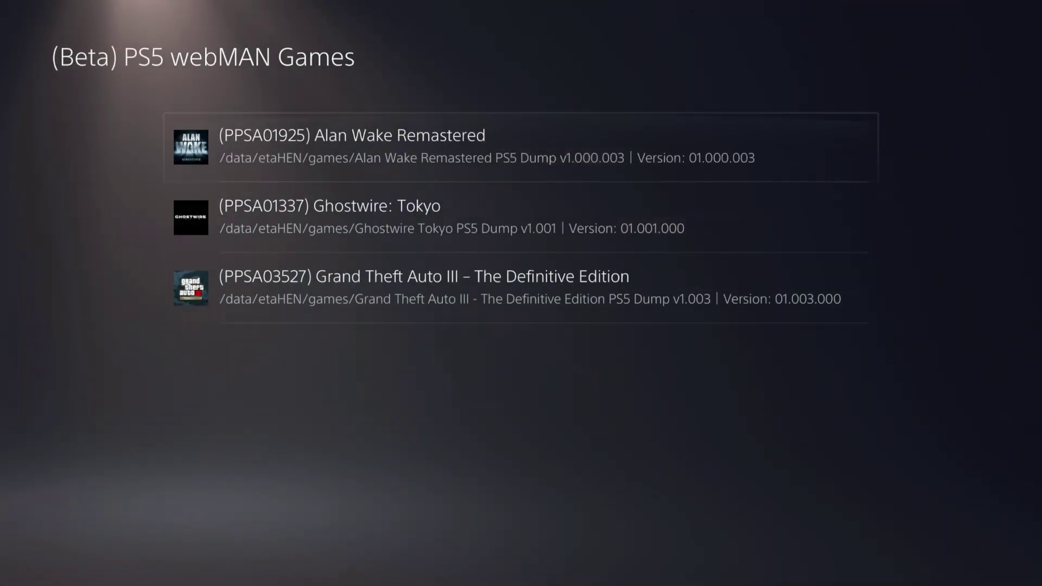
pyautogui.press('Down')
pyautogui.press('Down')
pyautogui.press('Escape')
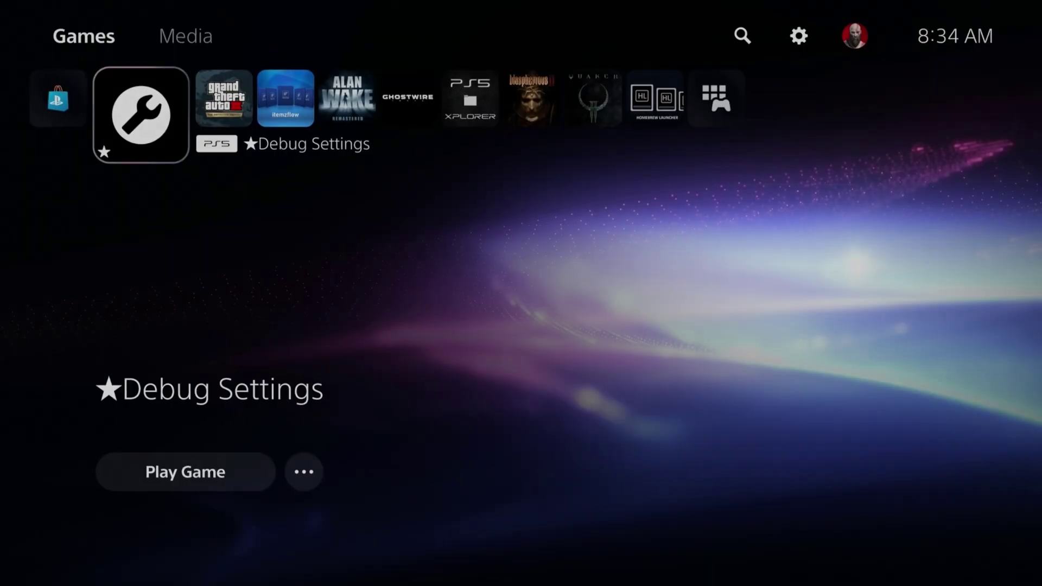
# Browse the games on the home screen and bring up the PS5 webMAN Games menu again.
pyautogui.press('Right')
pyautogui.press('Right')
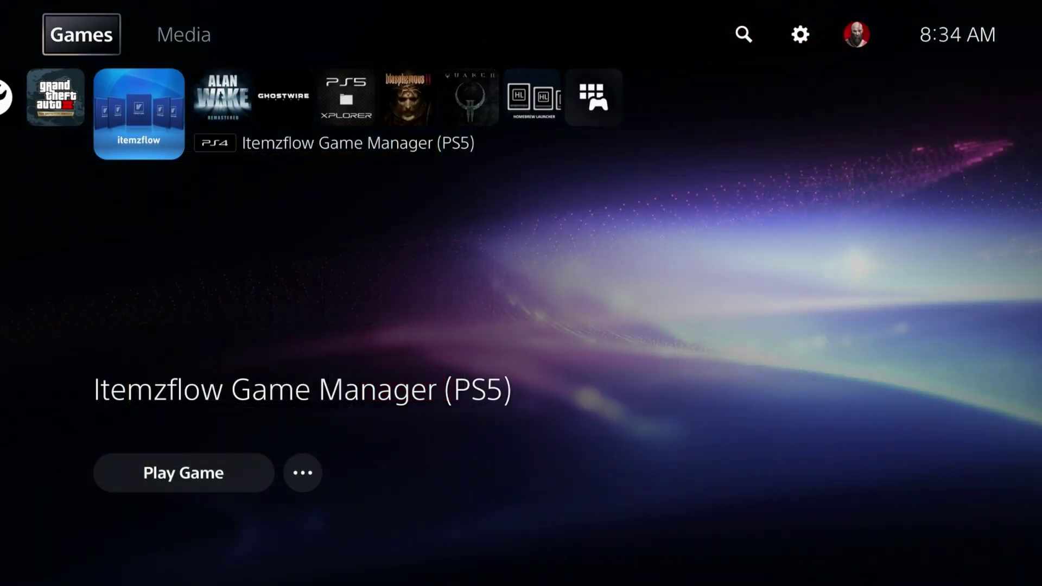
pyautogui.press('Right')
pyautogui.press('Right')
pyautogui.press('Right')
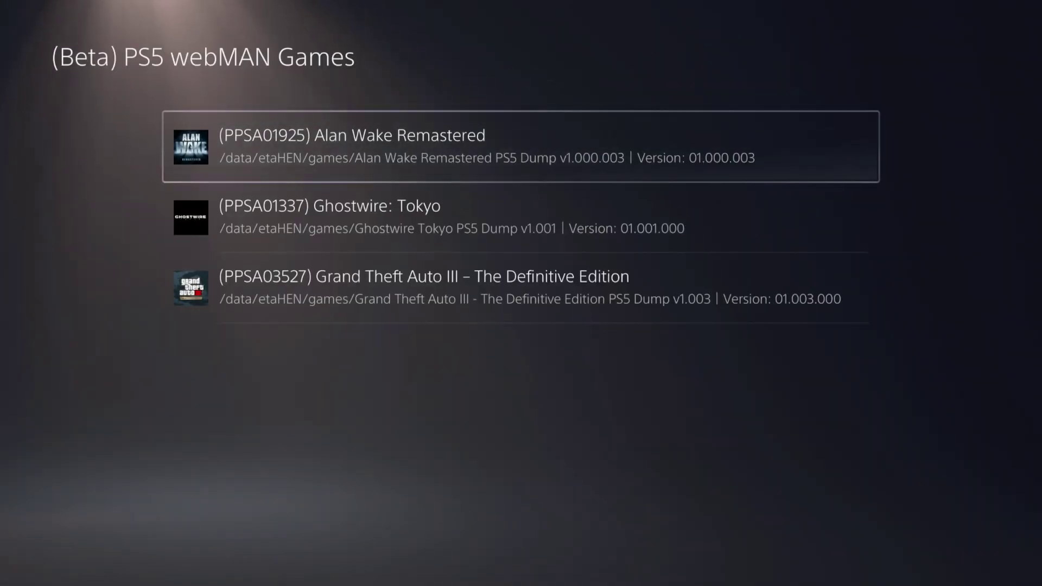
# Look through the PS5 webMAN Games list from Alan Wake Remastered to Grand Theft Auto III and return to the home screen.
pyautogui.press('Down')
pyautogui.press('Down')
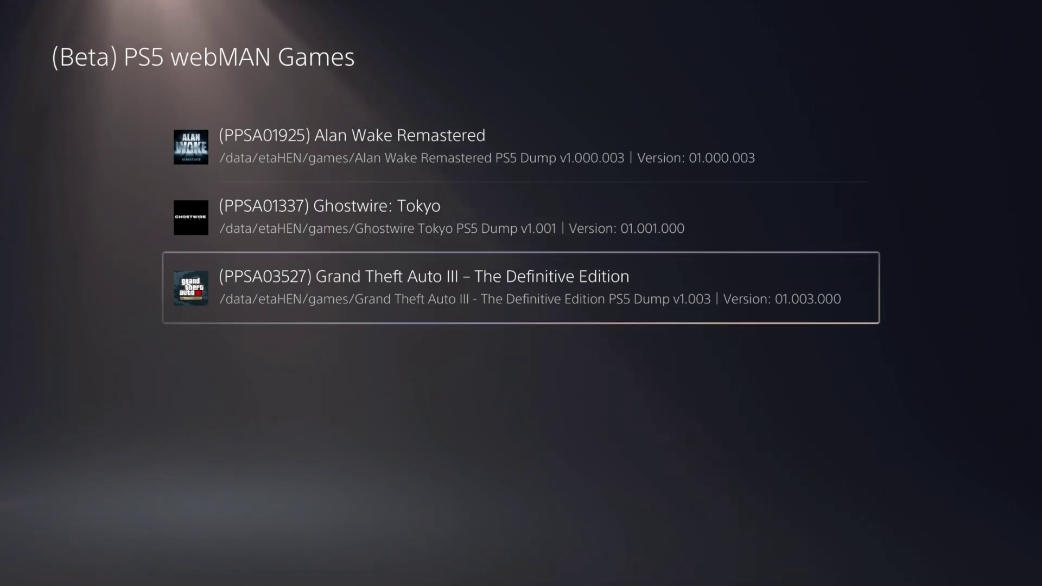
pyautogui.press('Up')
pyautogui.press('Up')
pyautogui.press('Down')
pyautogui.press('Down')
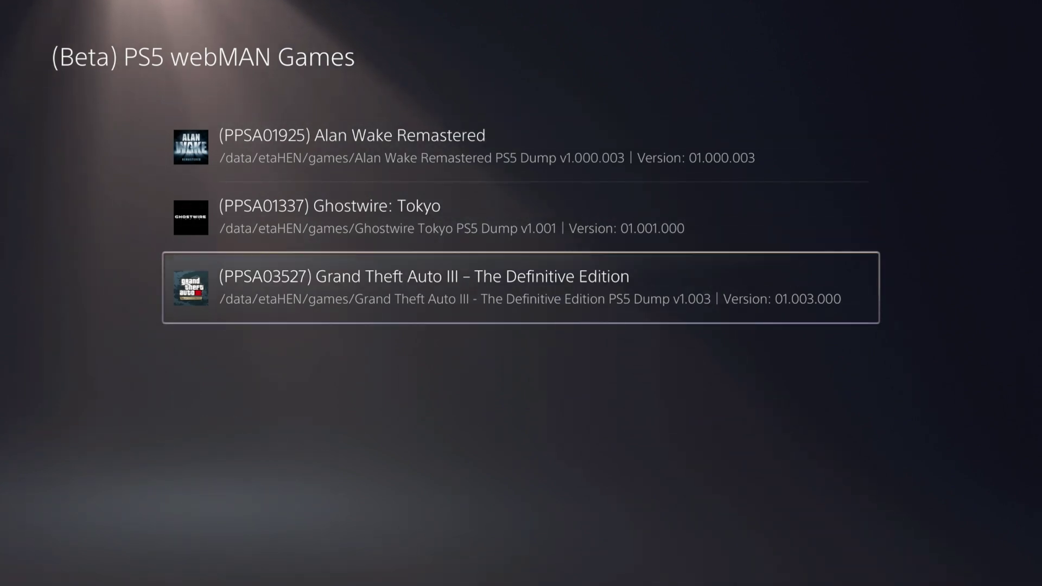
pyautogui.press('Up')
pyautogui.press('Up')
pyautogui.press('Down')
pyautogui.press('Down')
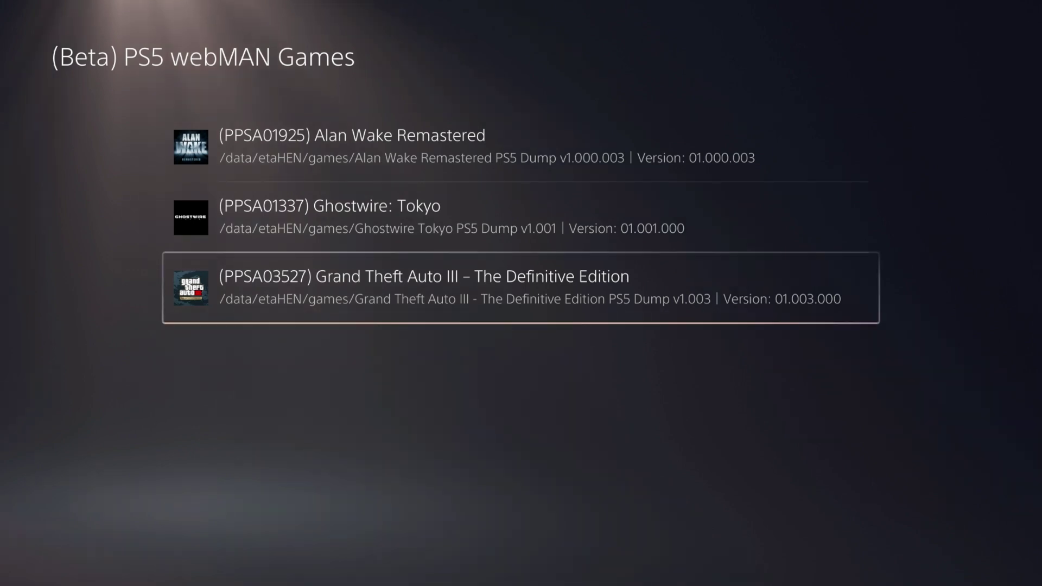
pyautogui.press('Up')
pyautogui.press('Up')
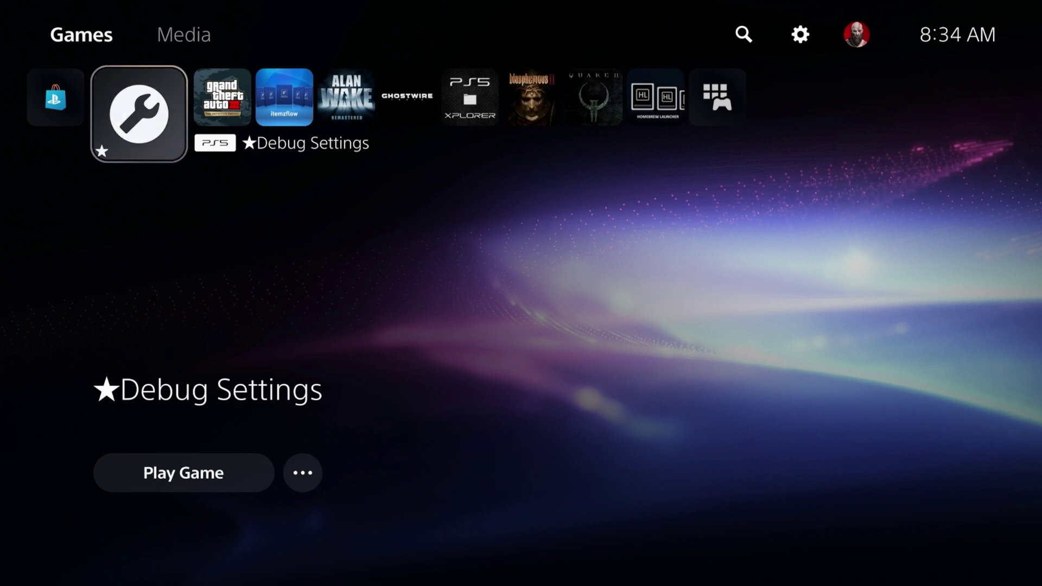
# Bring up the etaHEN Toolbox from the home screen, close it and move on along the games row.
pyautogui.press('Right')
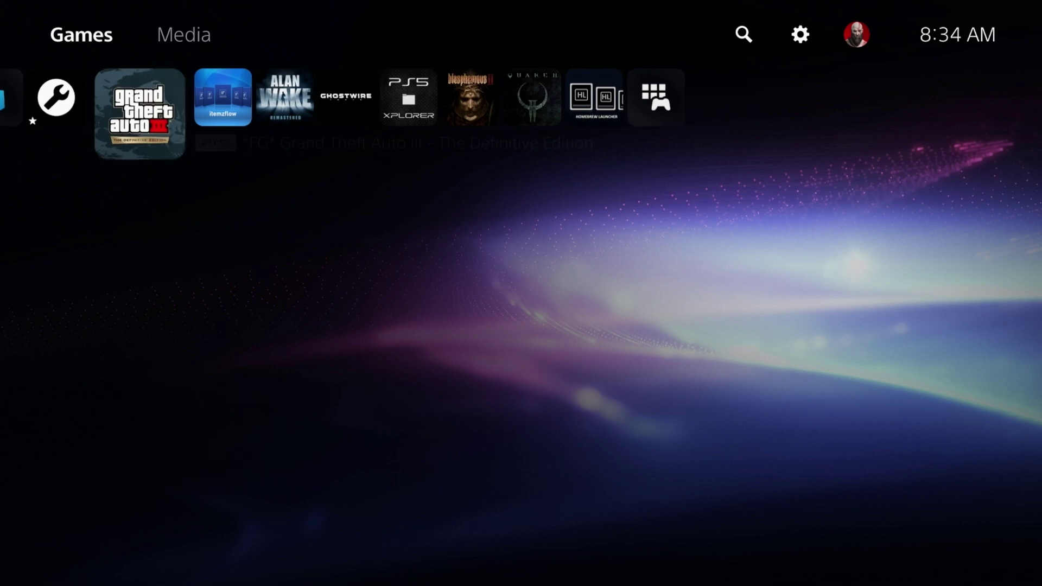
pyautogui.press('Left')
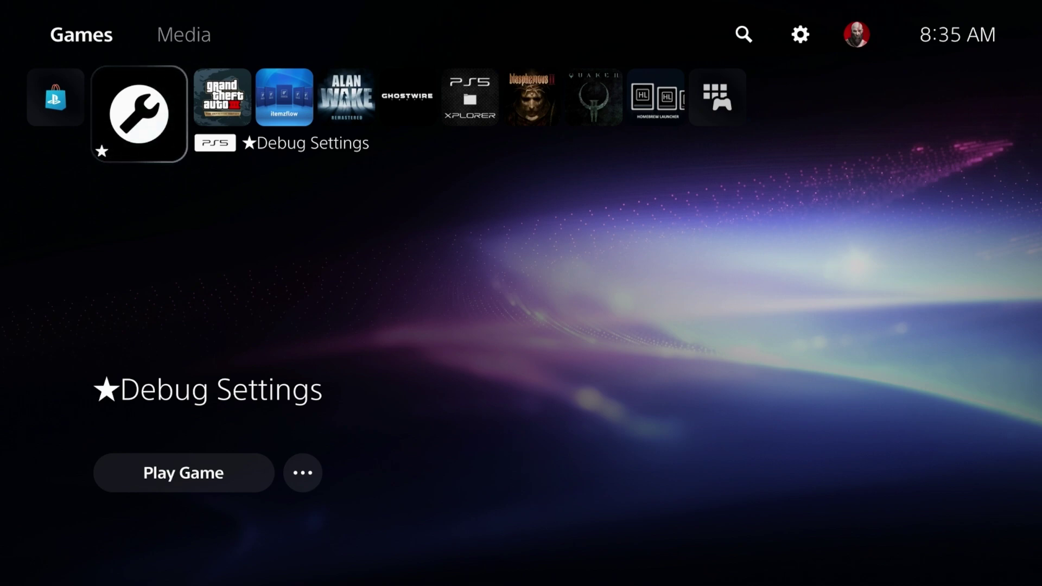
pyautogui.press('Return')
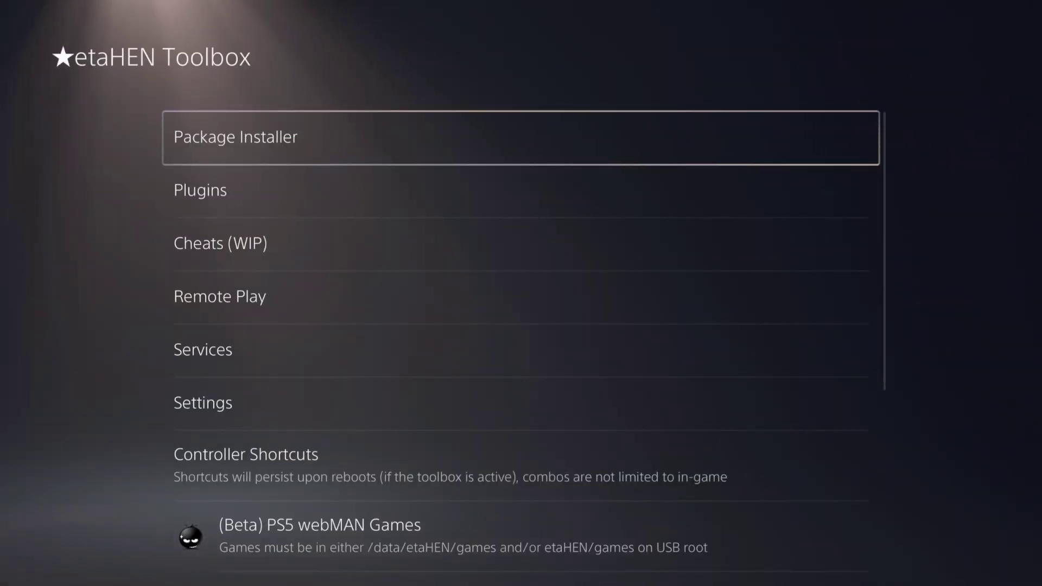
pyautogui.press('Escape')
pyautogui.press('Right')
pyautogui.press('Right')
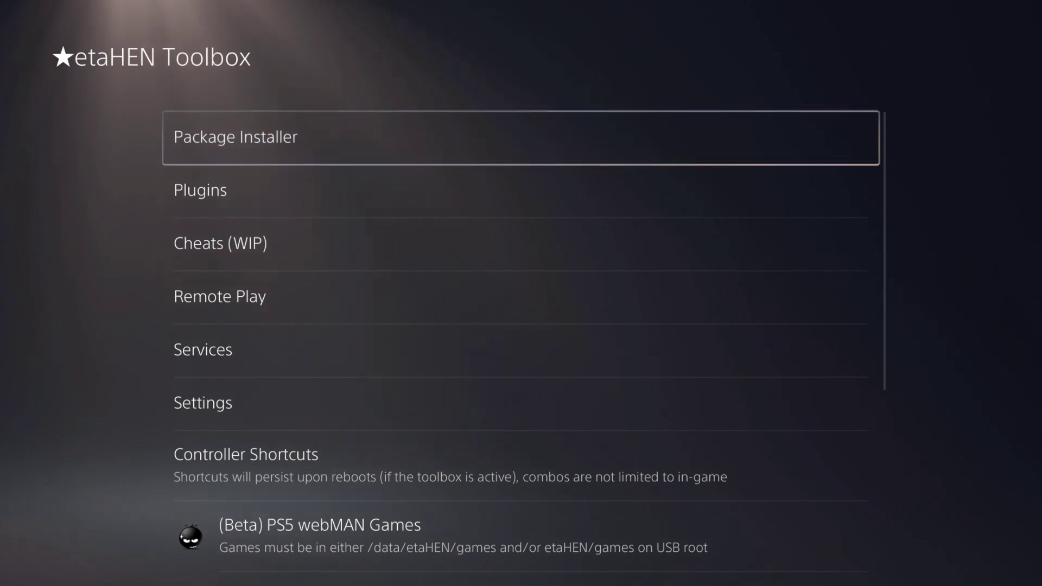
# Leave the etaHEN Toolbox, find Quake II among the home screen games and launch it.
pyautogui.press('Down')
pyautogui.press('Down')
pyautogui.press('Return')
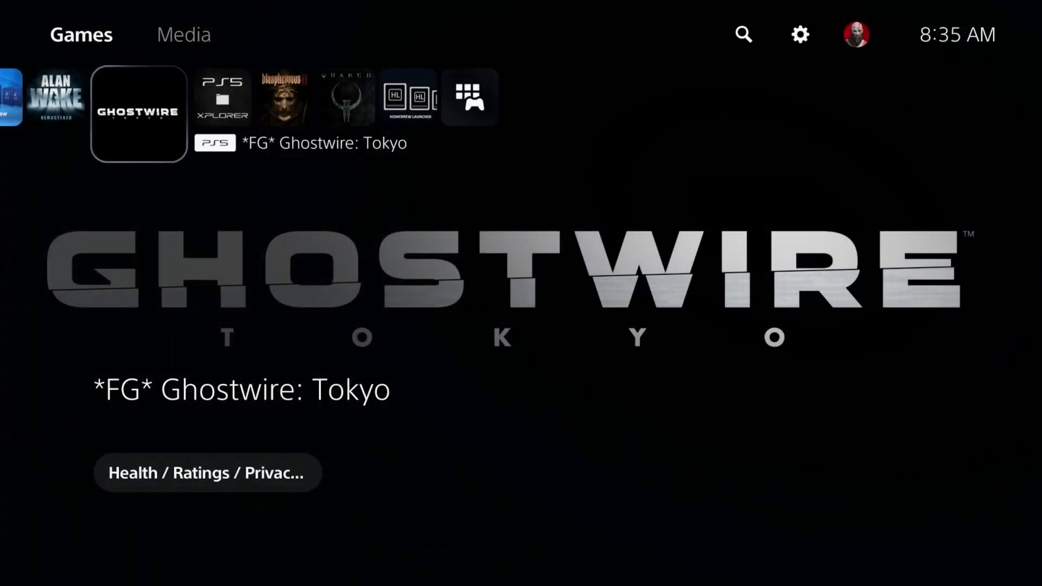
pyautogui.press('Right')
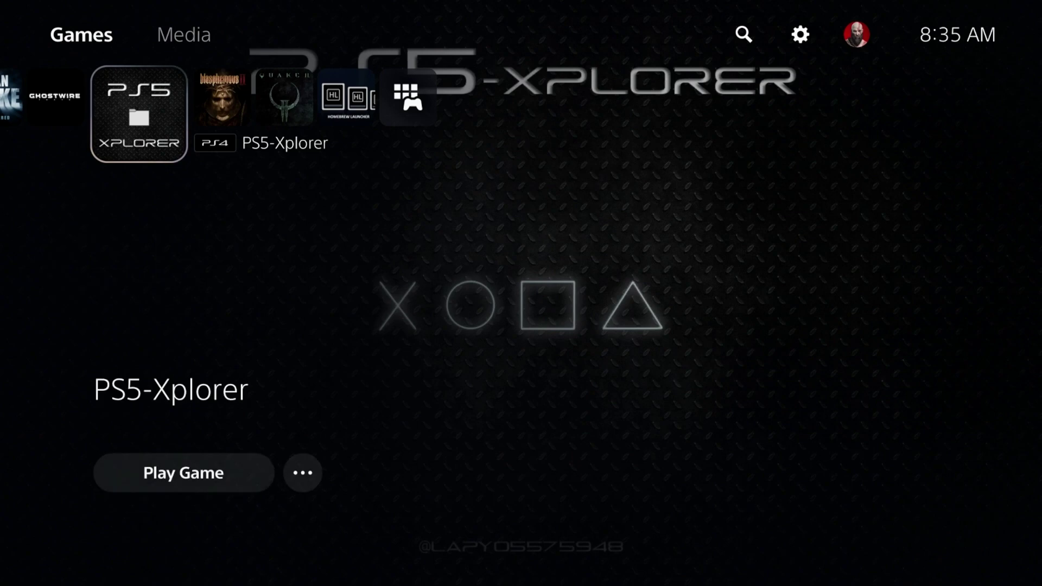
pyautogui.press('Right')
pyautogui.press('Right')
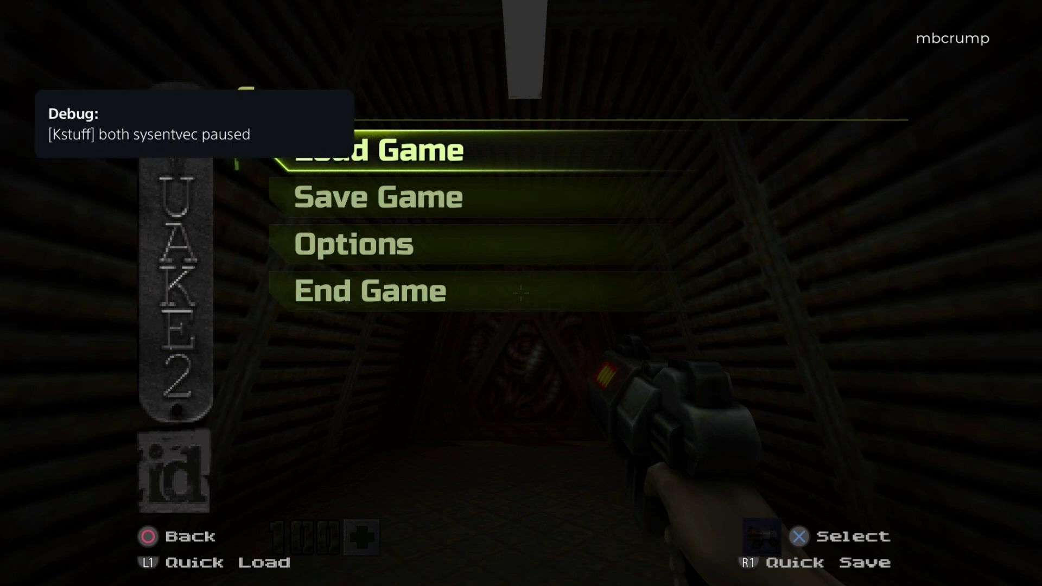
# Resume the Quake II game and walk through the corridor door into the open courtyard.
pyautogui.press('Escape')
pyautogui.press('w')
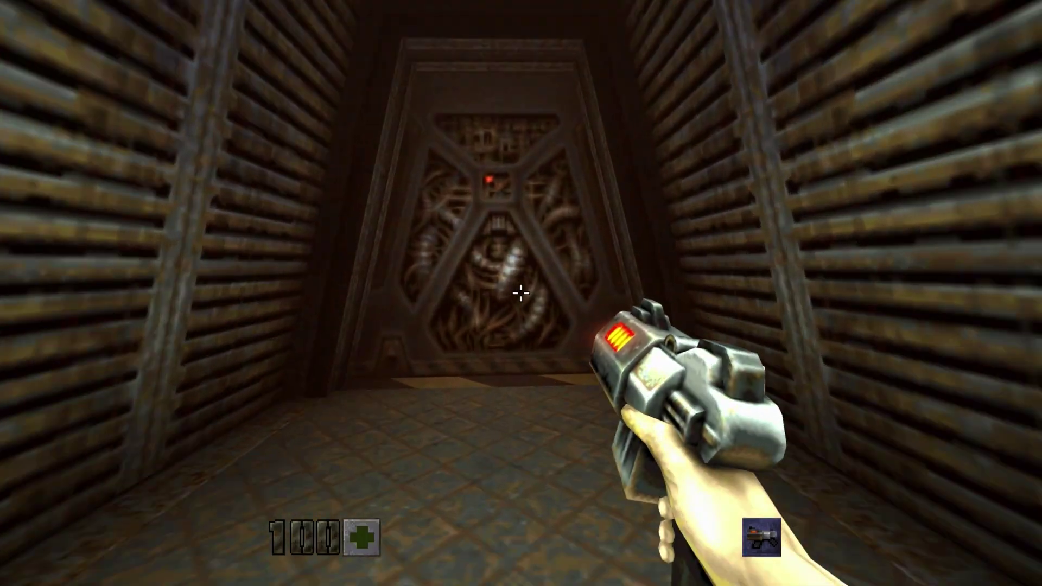
pyautogui.press('w')
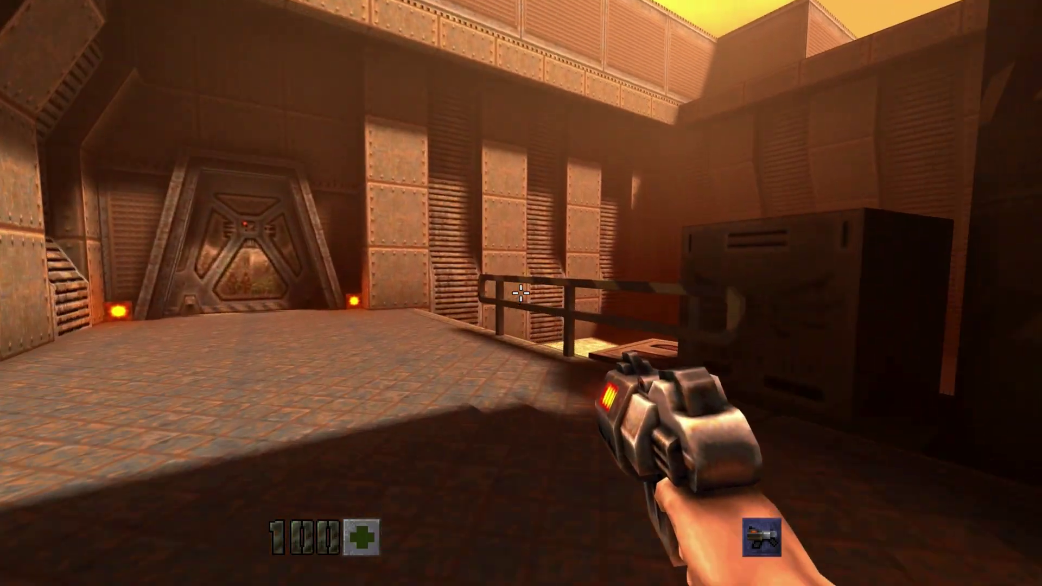
pyautogui.press('Left')
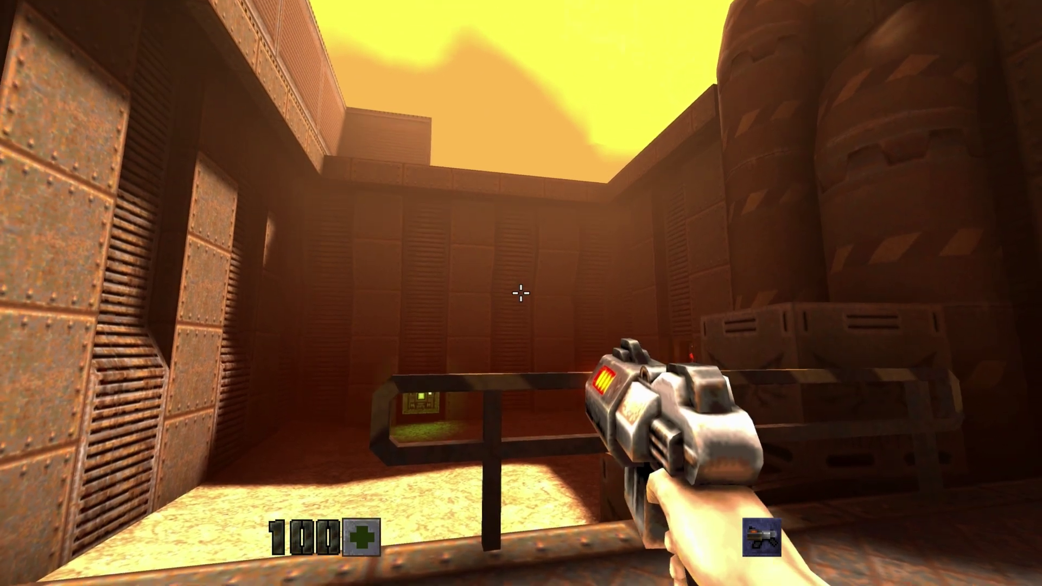
# Bring up the etaHEN Cheats menu for the running game and select Download/Update Cheats.
pyautogui.press('Escape')
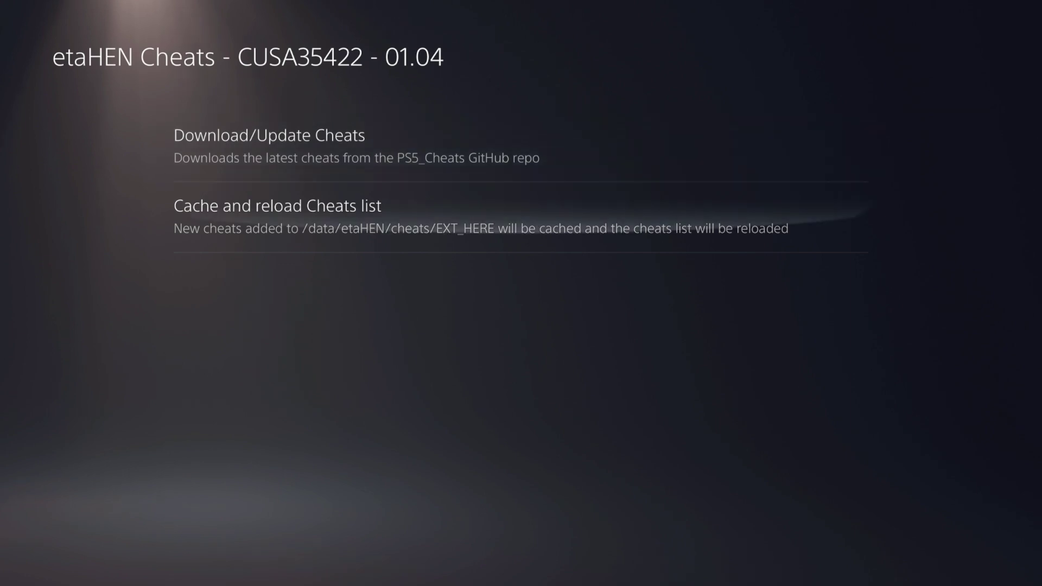
pyautogui.press('Up')
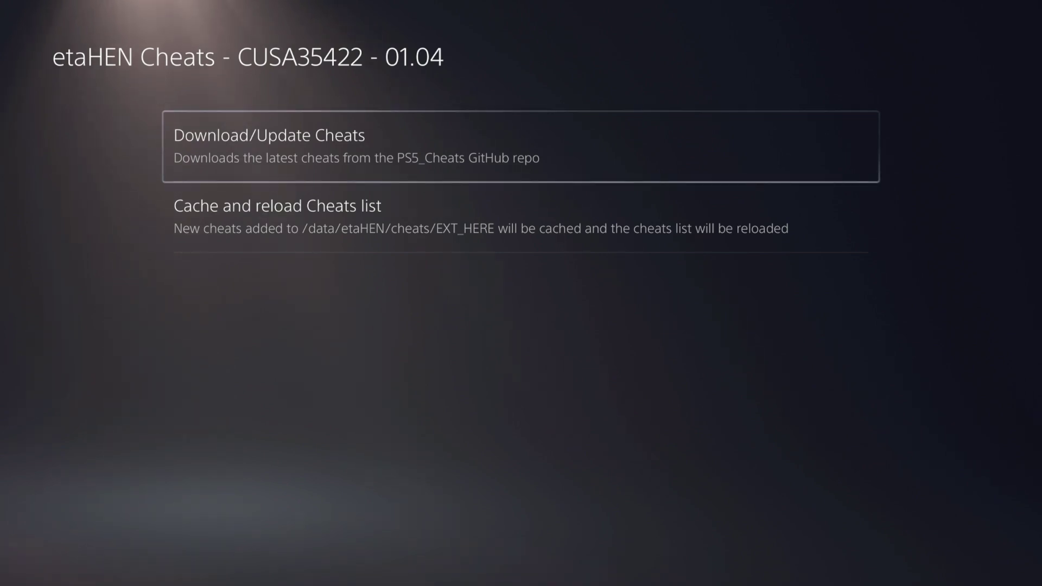
pyautogui.press('Return')
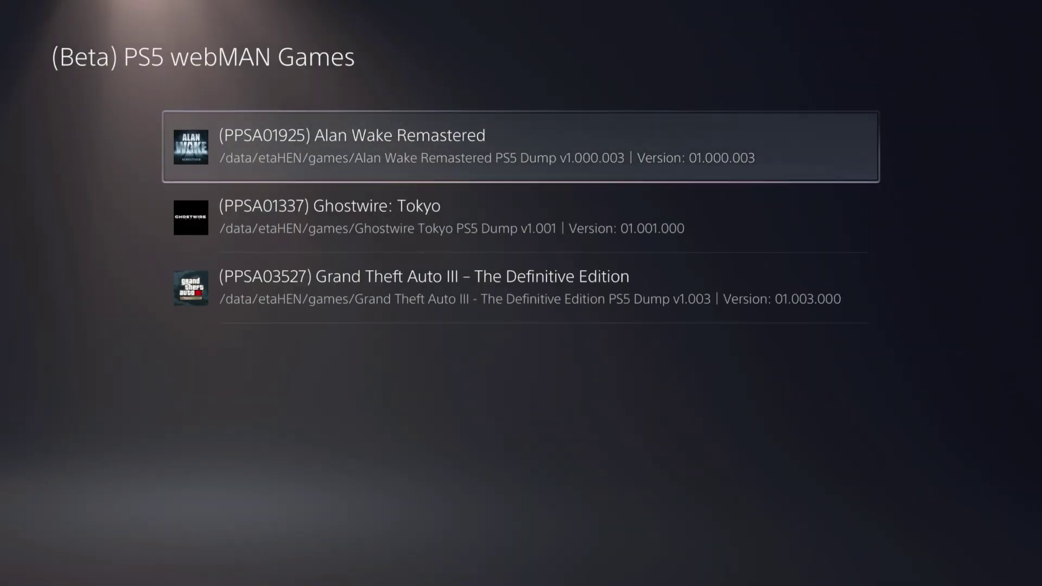
# Look over the first entries of the PS5 webMAN Games menu and switch to the etaHEN Toolbox.
pyautogui.press('Down')
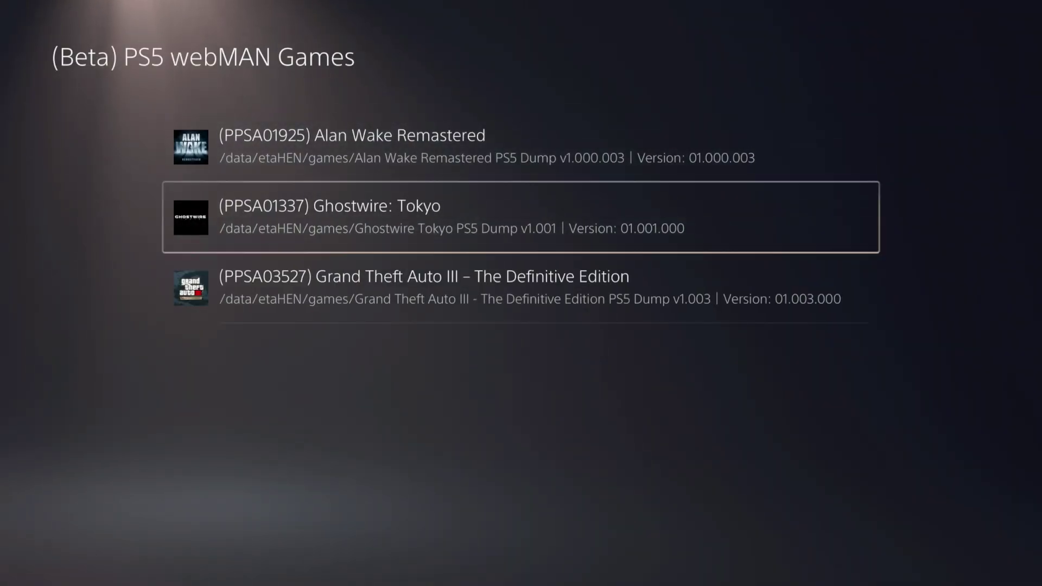
pyautogui.press('Up')
pyautogui.press('Return')
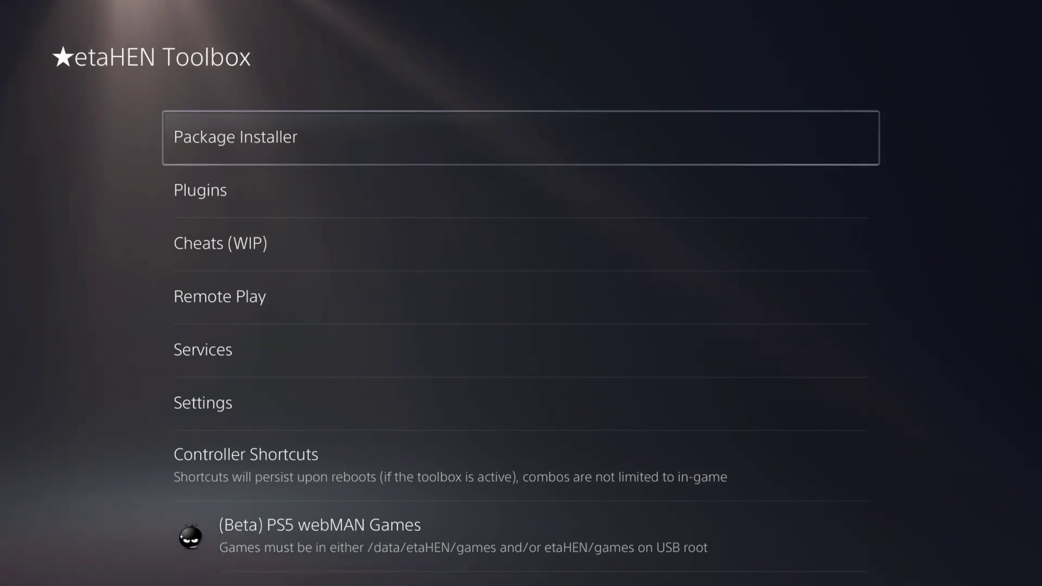
# Open the Services page of the etaHEN Toolbox.
pyautogui.press('Down')
pyautogui.press('Down')
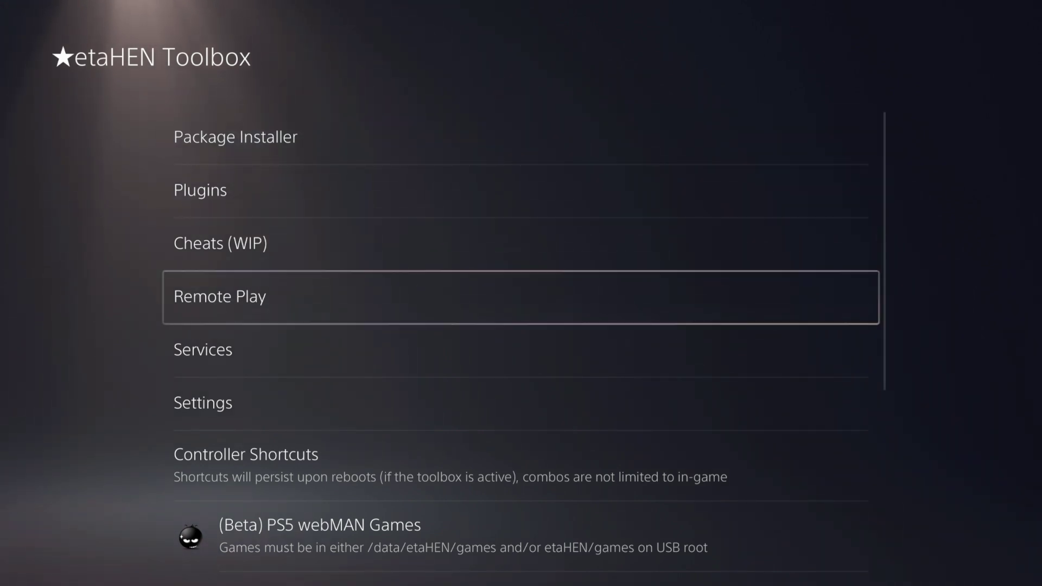
pyautogui.press('Down')
pyautogui.press('Return')
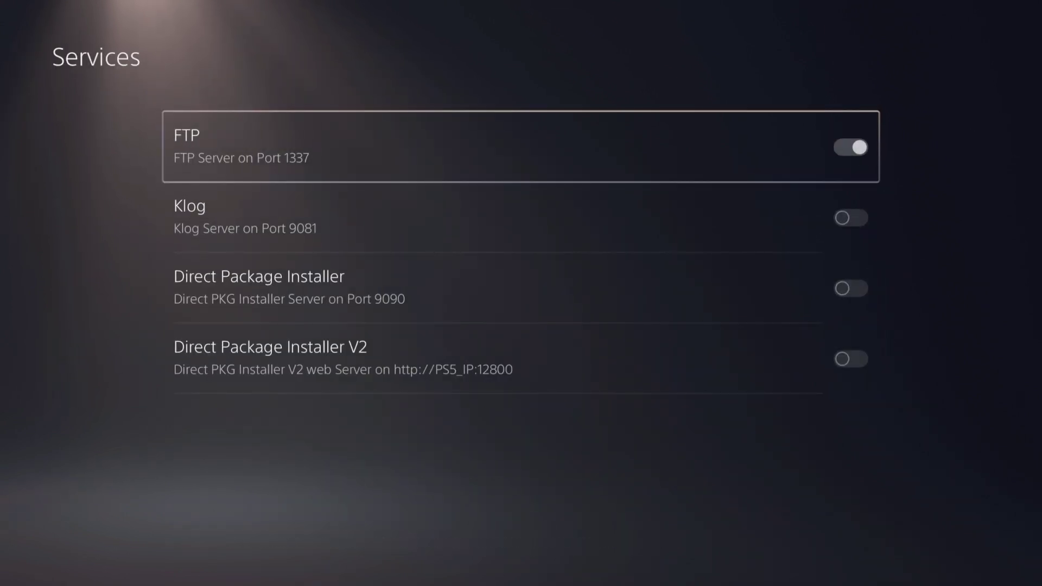
# Examine the FTP, Klog, Direct Package Installer and Direct Package Installer V2 services, and return to the etaHEN Toolbox.
pyautogui.press('Down')
pyautogui.press('Down')
pyautogui.press('Down')
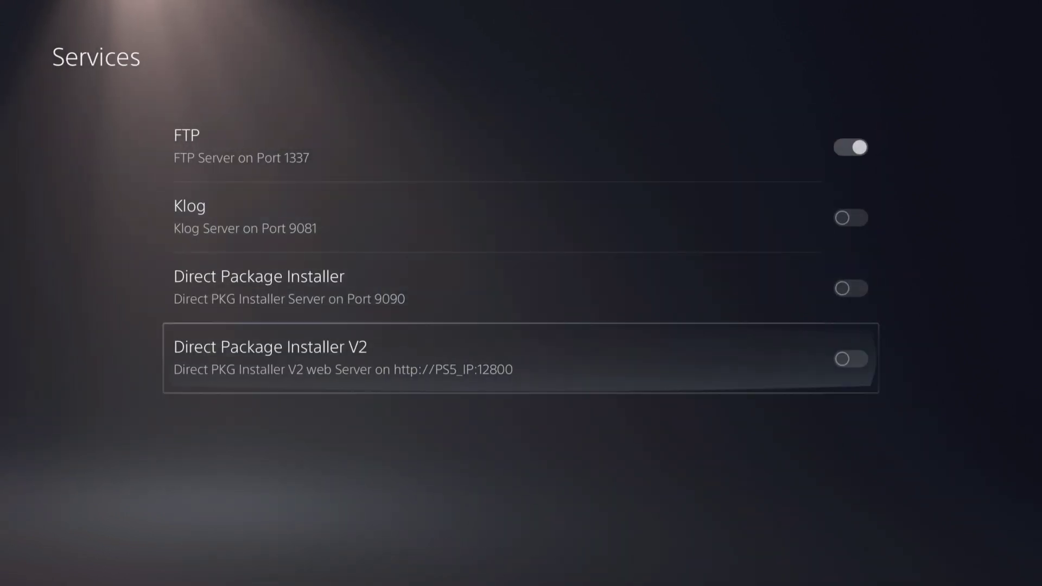
pyautogui.press('Up')
pyautogui.press('Up')
pyautogui.press('Up')
pyautogui.press('Down')
pyautogui.press('Down')
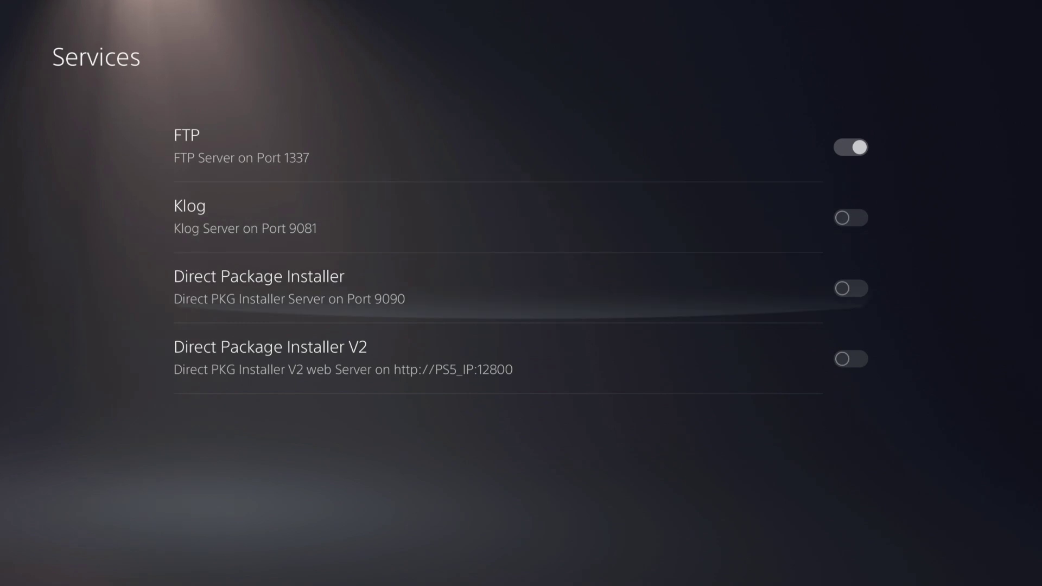
pyautogui.press('Up')
pyautogui.press('Up')
pyautogui.press('Escape')
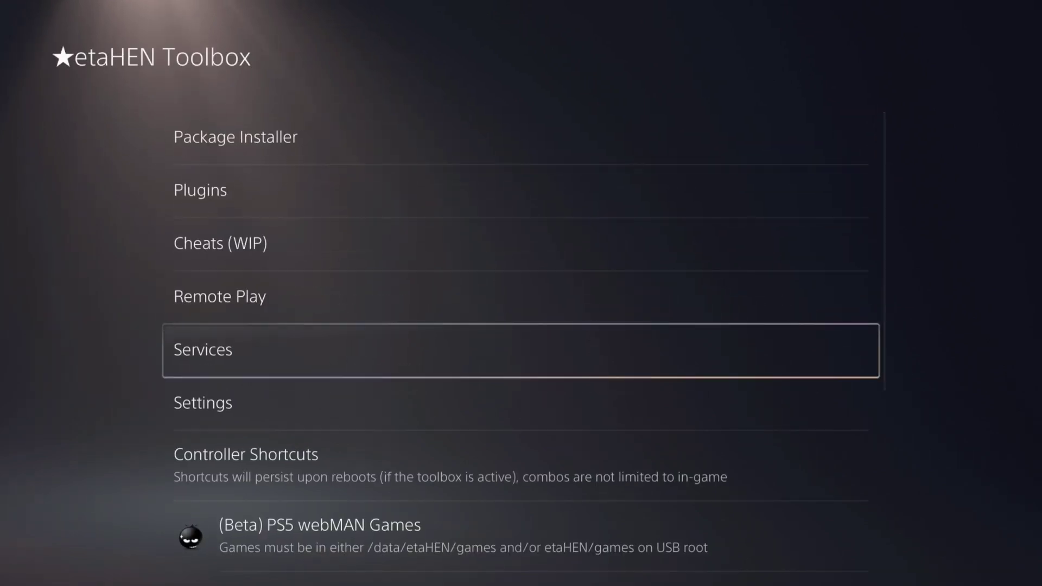
# Open the etaHEN Settings and review the options from Pause Kstuff down to Blu-Ray (license) Activation and back.
pyautogui.press('Down')
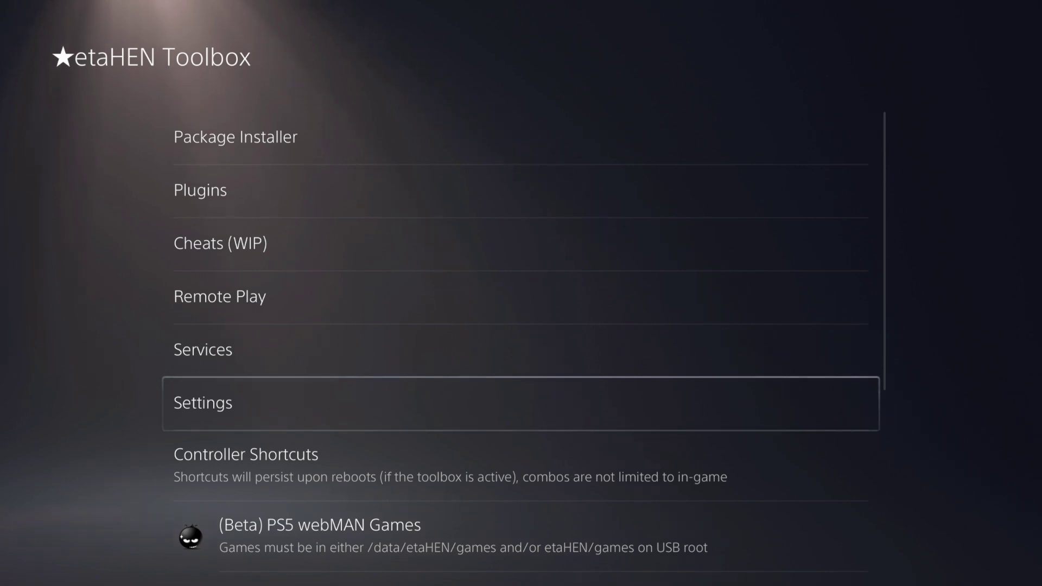
pyautogui.press('Return')
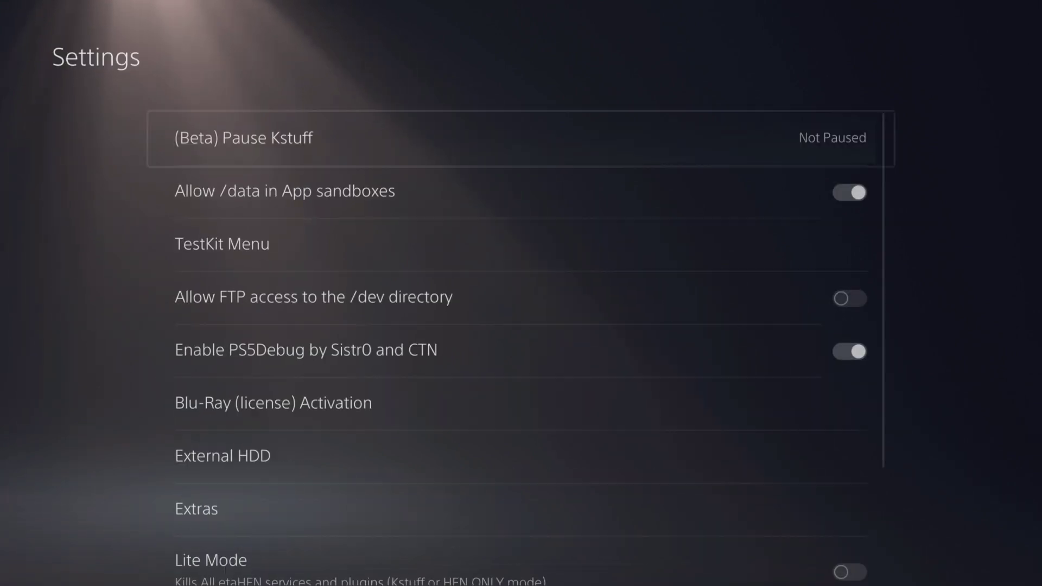
pyautogui.press('Down')
pyautogui.press('Down')
pyautogui.press('Down')
pyautogui.press('Down')
pyautogui.press('Down')
pyautogui.press('Down')
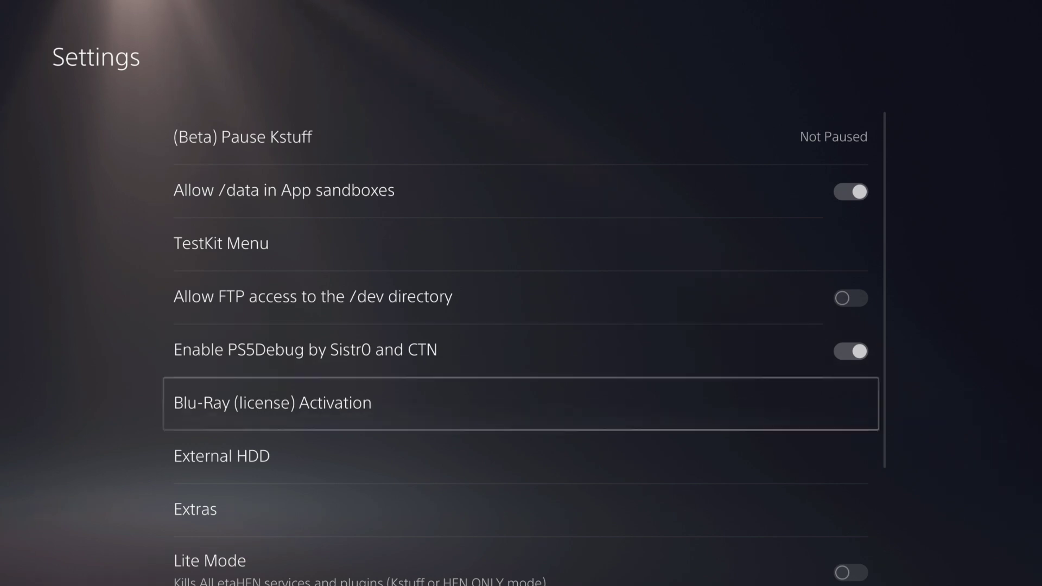
pyautogui.press('Up')
pyautogui.press('Up')
pyautogui.press('Up')
pyautogui.press('Up')
pyautogui.press('Up')
pyautogui.press('Up')
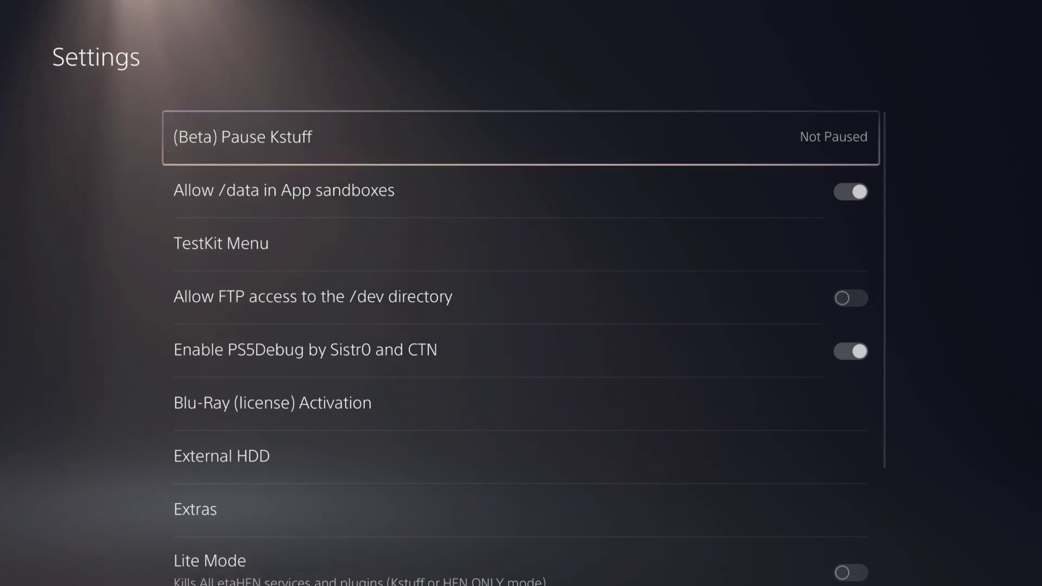
# Examine the sysentvec choices offered for Pause Kstuff and keep Not Paused selected.
pyautogui.press('Return')
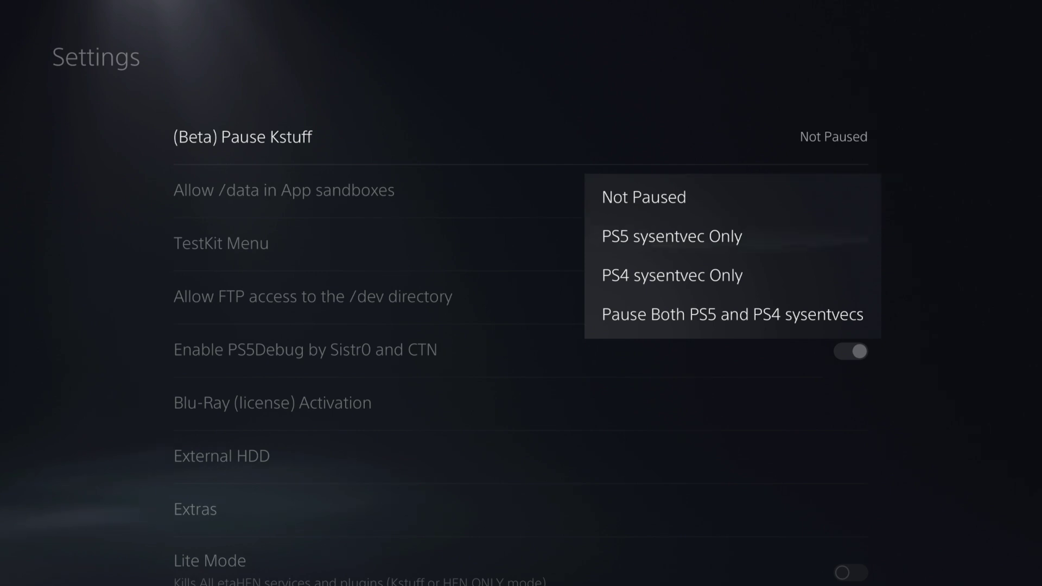
pyautogui.press('Down')
pyautogui.press('Down')
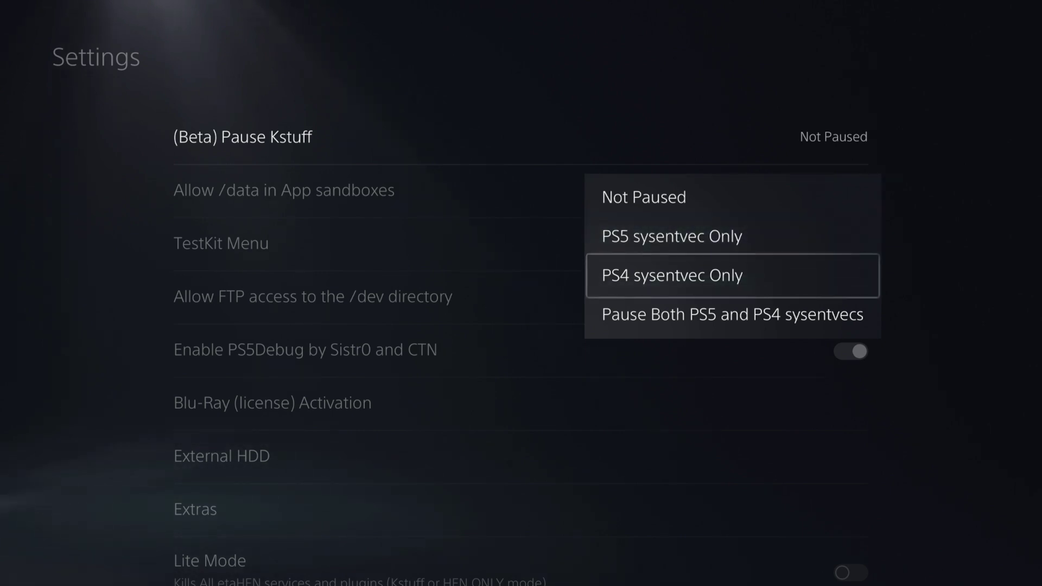
pyautogui.press('Up')
pyautogui.press('Up')
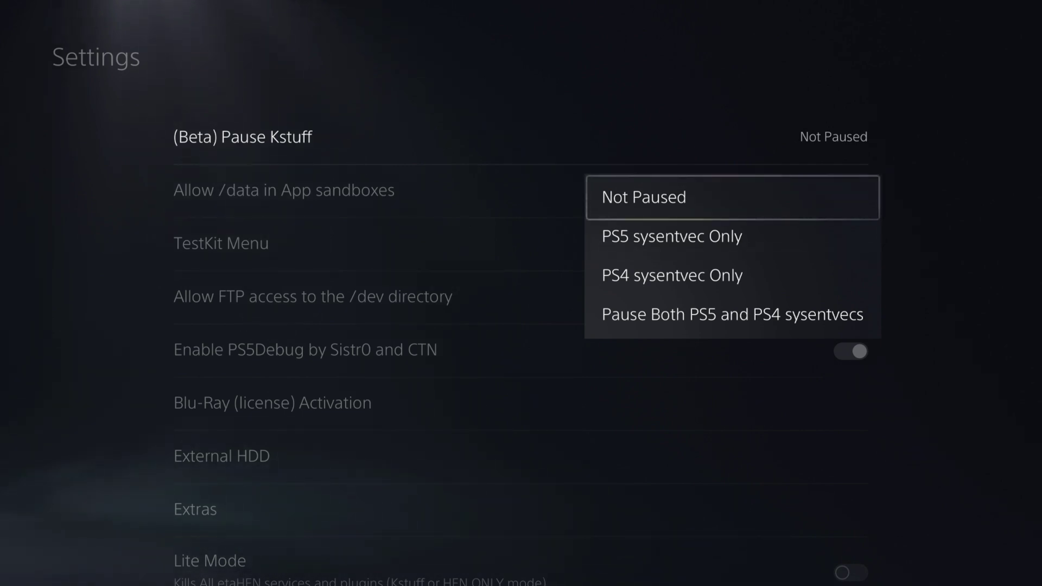
pyautogui.press('Return')
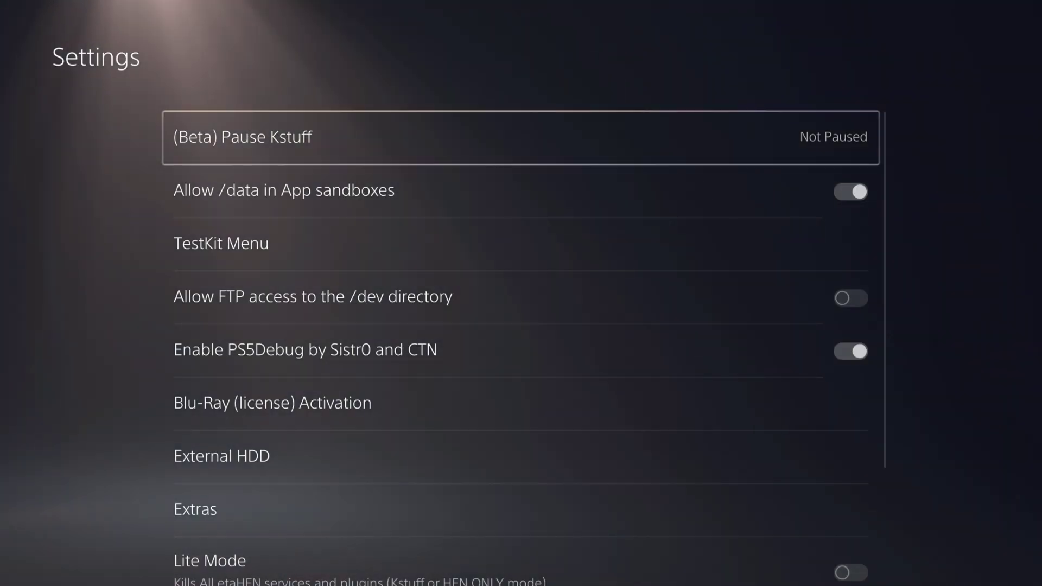
# Go through the remaining Settings entries, past External HDD, Extras and Lite Mode, to Rest Mode Options.
pyautogui.press('Down')
pyautogui.press('Down')
pyautogui.press('Down')
pyautogui.press('Down')
pyautogui.press('Down')
pyautogui.press('Down')
pyautogui.press('Down')
pyautogui.press('Down')
pyautogui.press('Down')
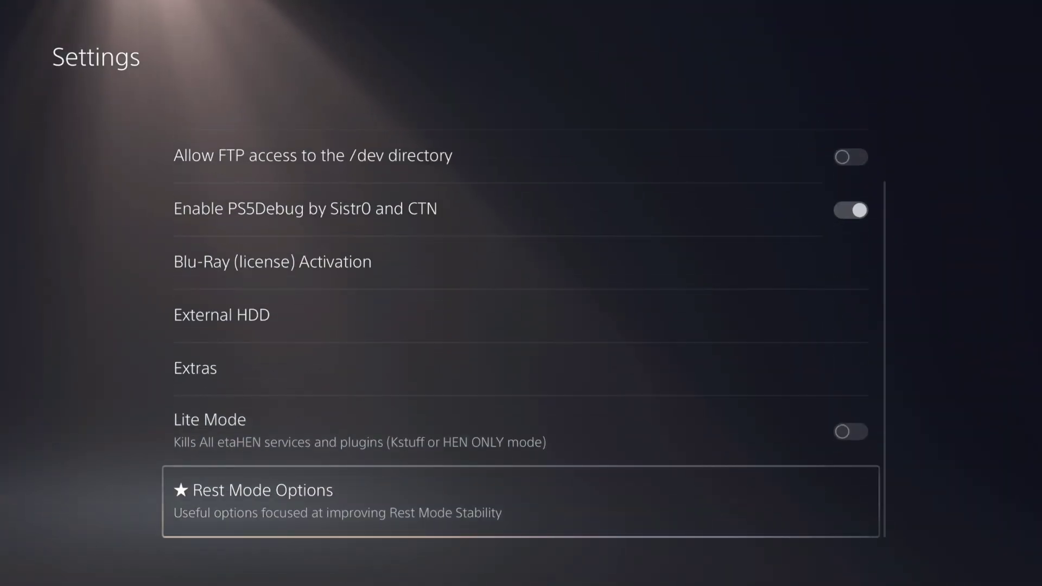
# Review the Rest Mode Options down to Disable Toolbox auto start when entering rest mode, and return to the etaHEN Toolbox.
pyautogui.press('Return')
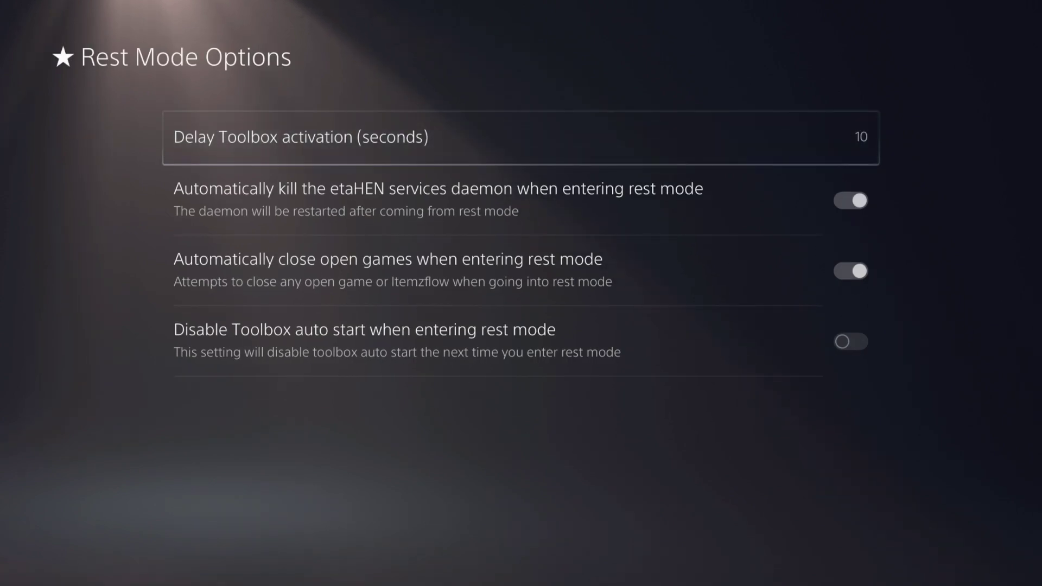
pyautogui.press('Down')
pyautogui.press('Down')
pyautogui.press('Down')
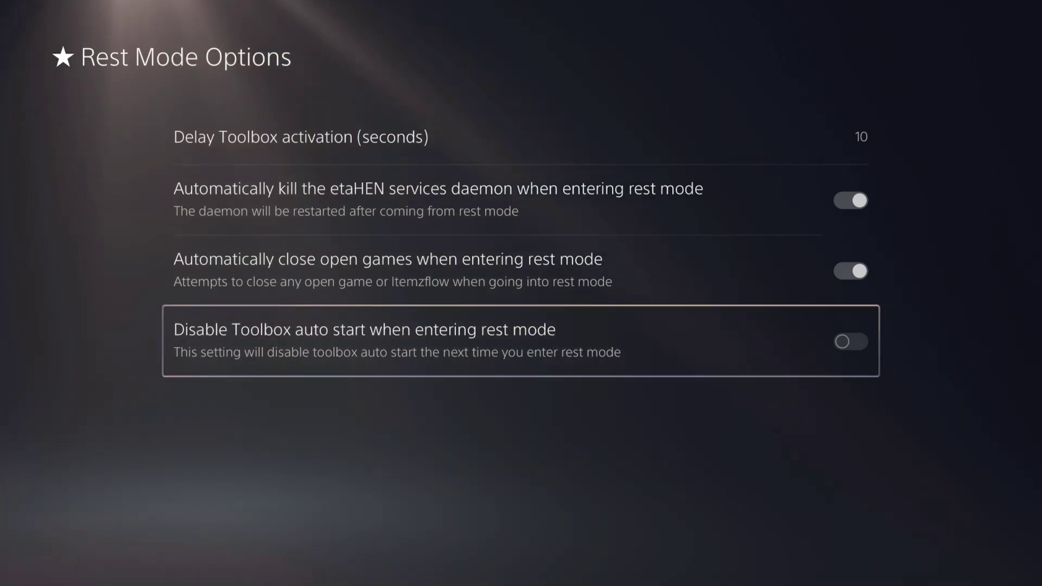
pyautogui.press('Escape')
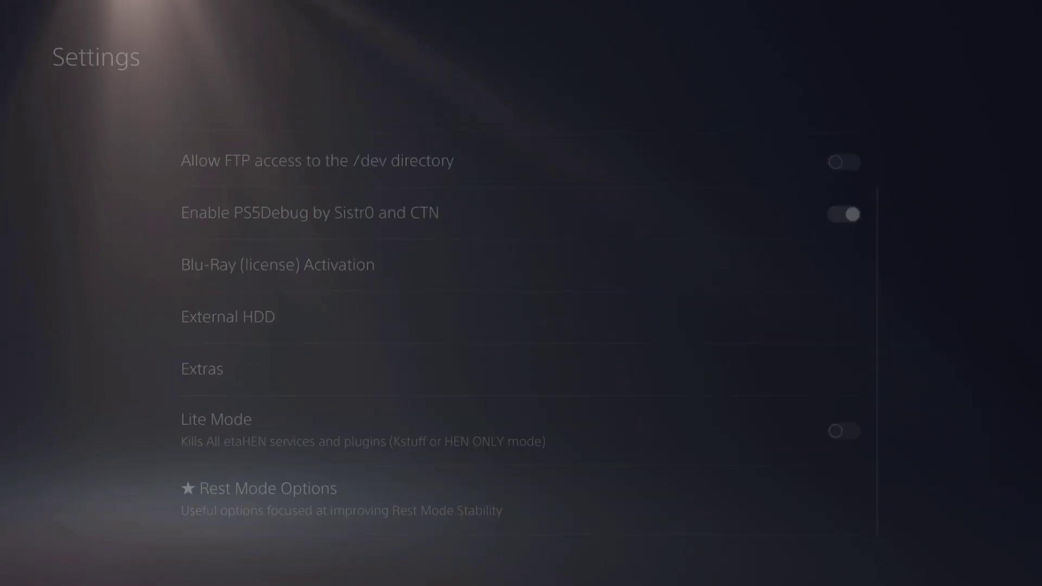
pyautogui.press('Escape')
# Open Remote Play in the etaHEN Toolbox and examine its connection details.
pyautogui.press('Down')
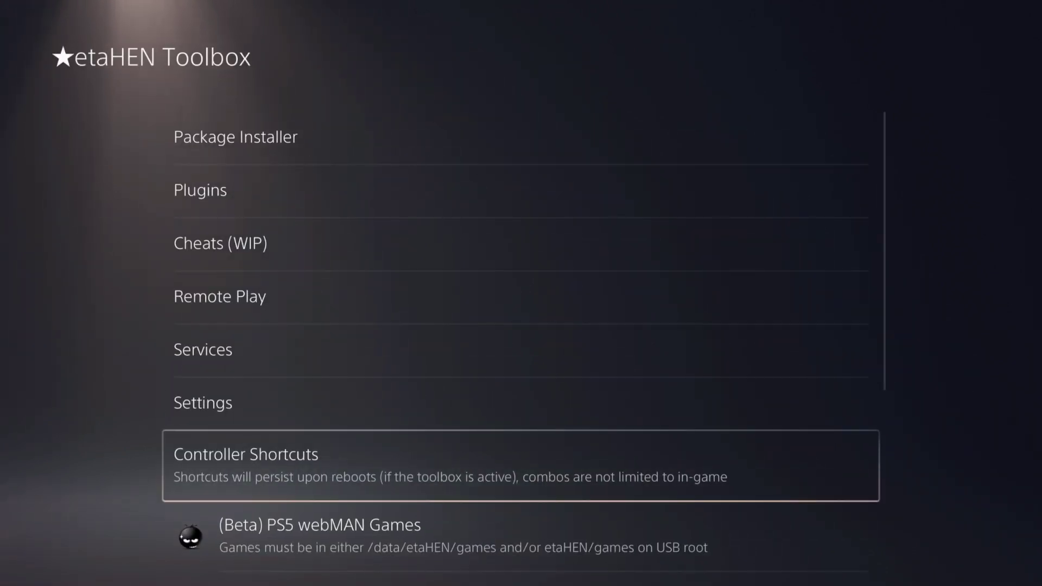
pyautogui.press('Up')
pyautogui.press('Up')
pyautogui.press('Up')
pyautogui.press('Return')
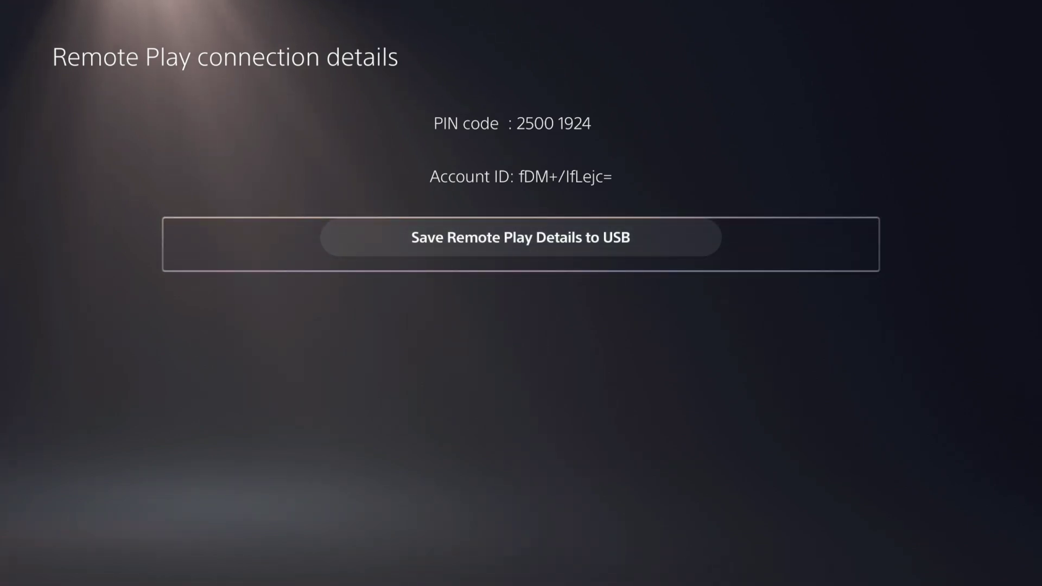
pyautogui.press('Return')
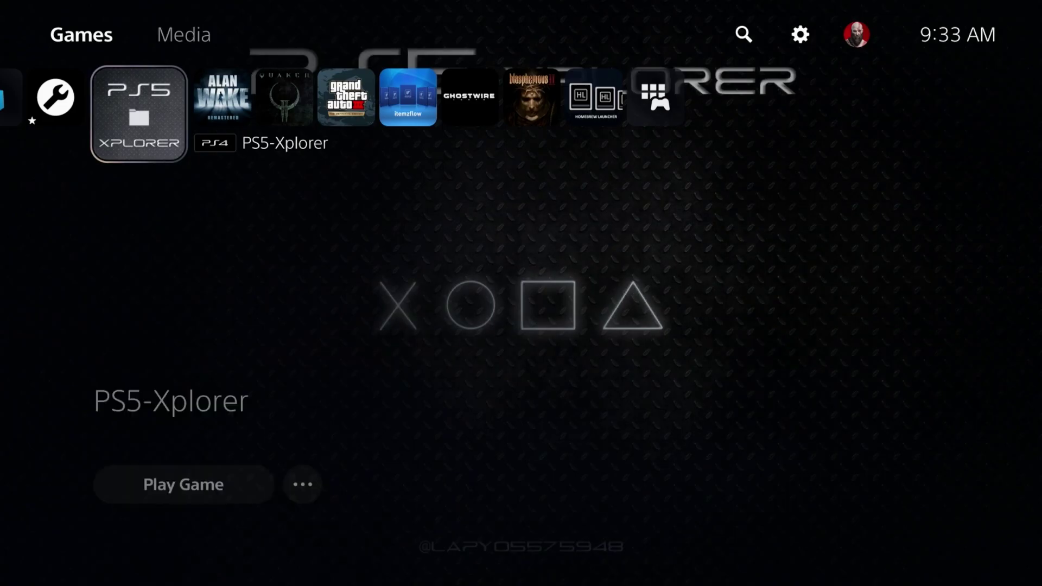
# Launch Itemzflow from the Games row and go to etaHEN Home Menu Shortcuts in its settings.
pyautogui.press('Right')
pyautogui.press('Right')
pyautogui.press('Right')
pyautogui.press('Right')
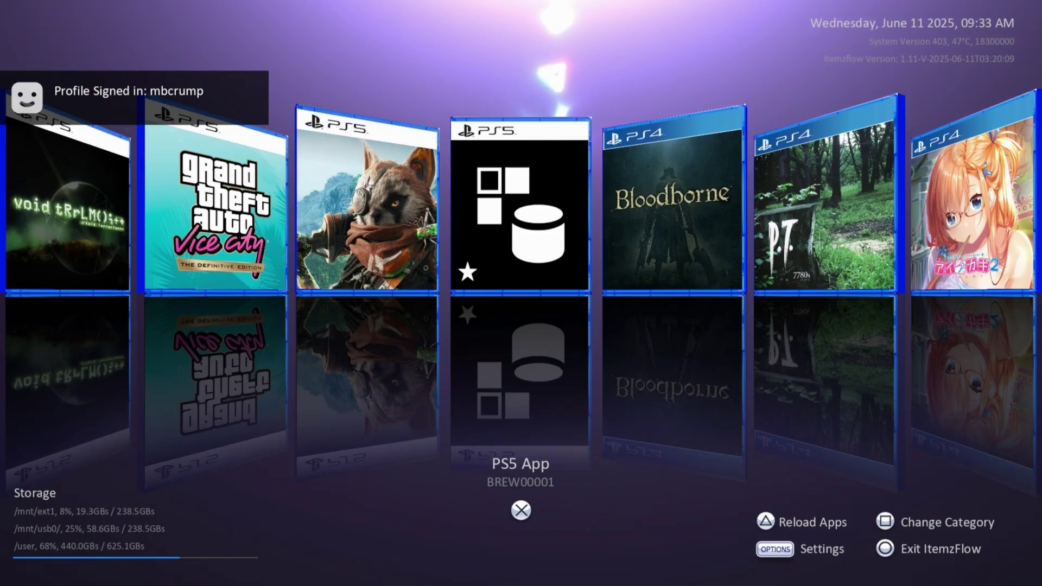
pyautogui.press('Menu')
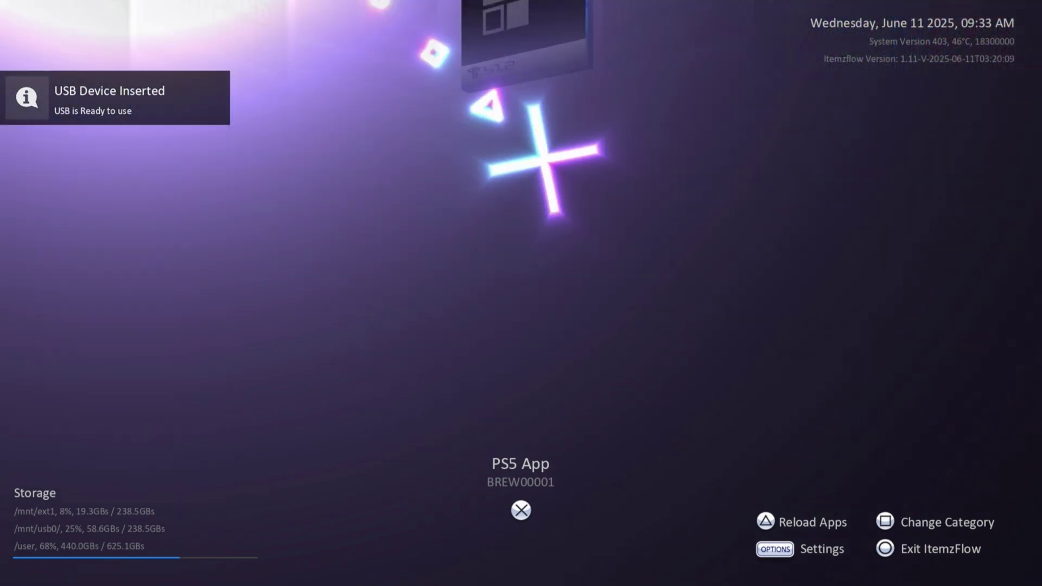
pyautogui.press('Down')
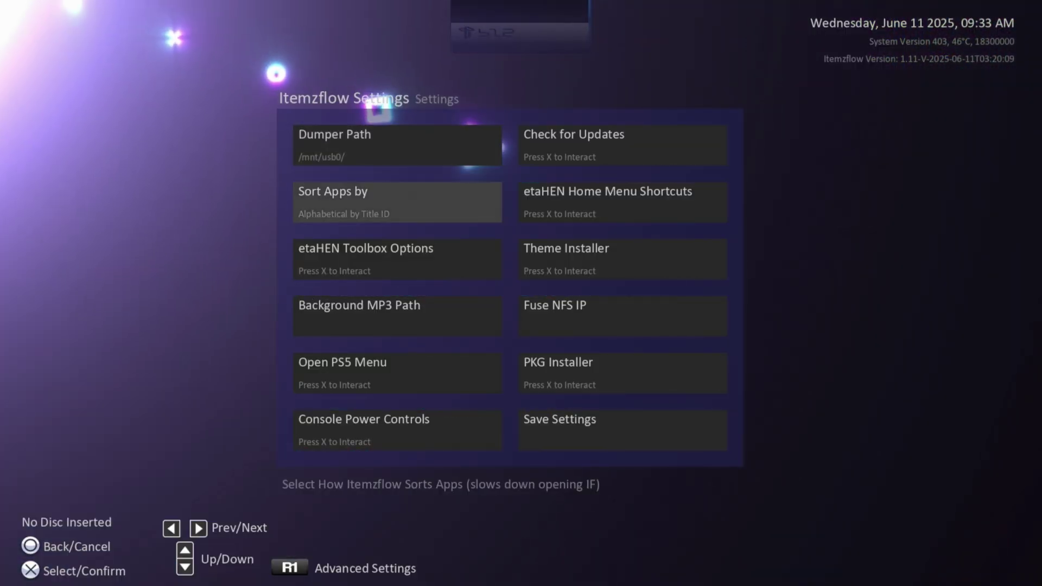
pyautogui.press('Right')
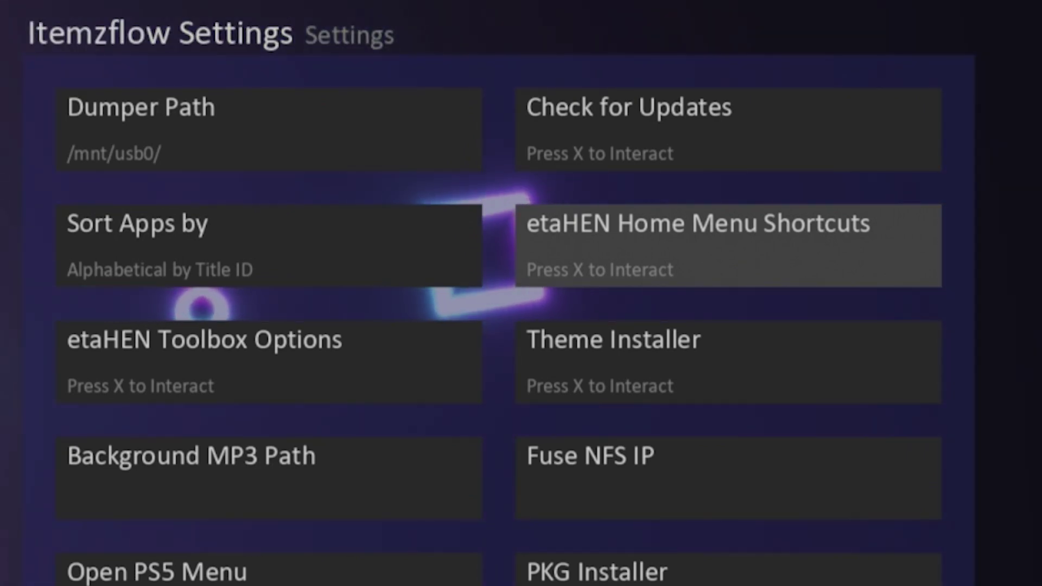
# Install the Cheats Media Shortcut and the Games Media Shortcut from etaHEN Home Menu Shortcuts.
pyautogui.press('Return')
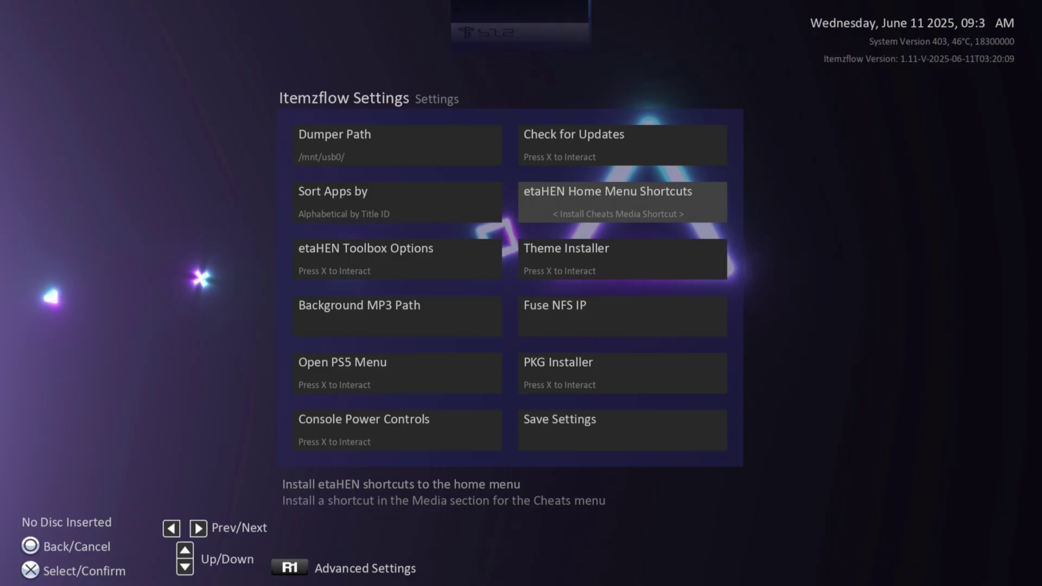
pyautogui.press('Return')
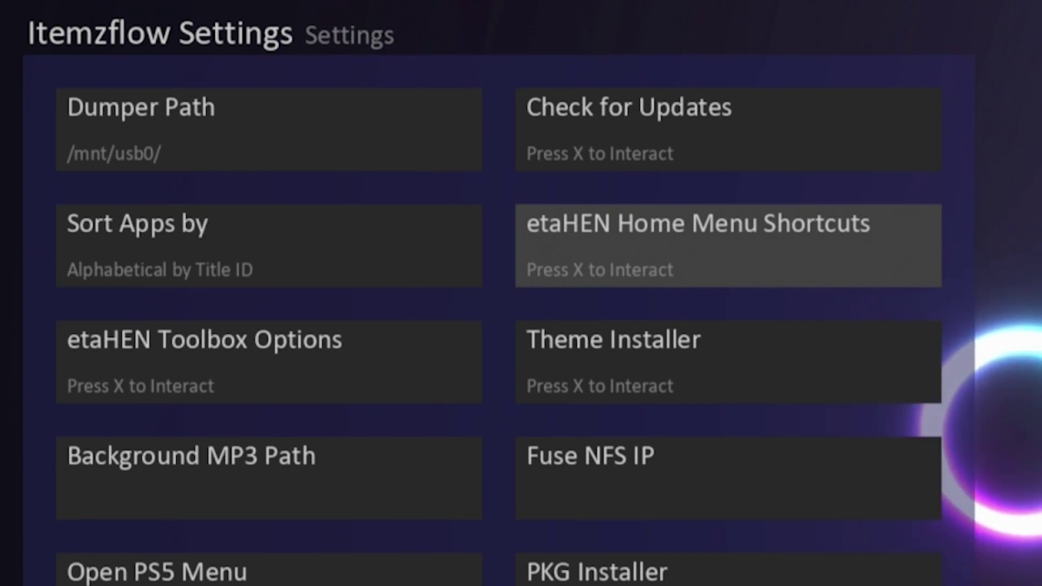
pyautogui.press('Right')
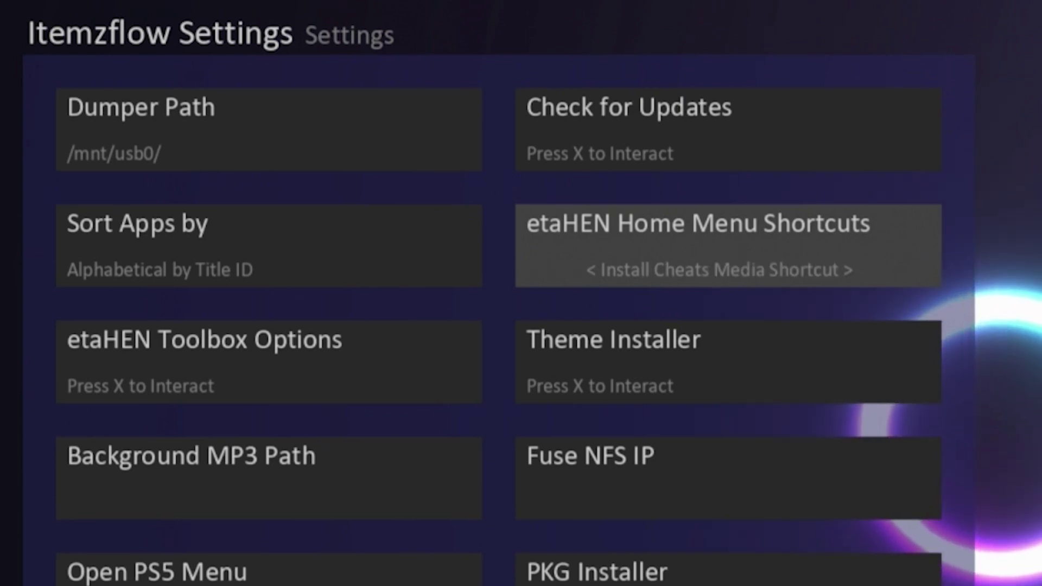
pyautogui.press('Right')
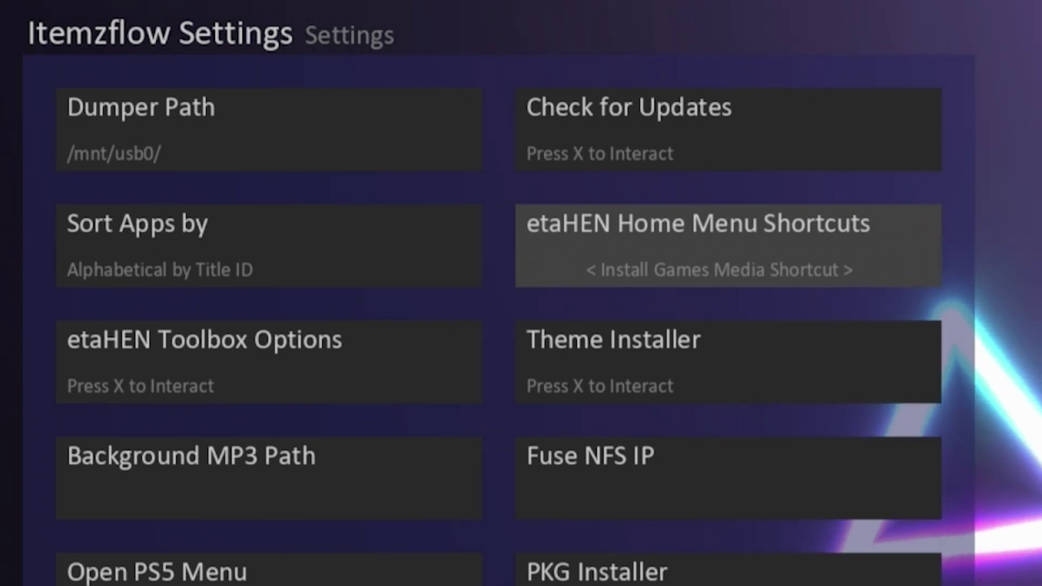
pyautogui.press('Return')
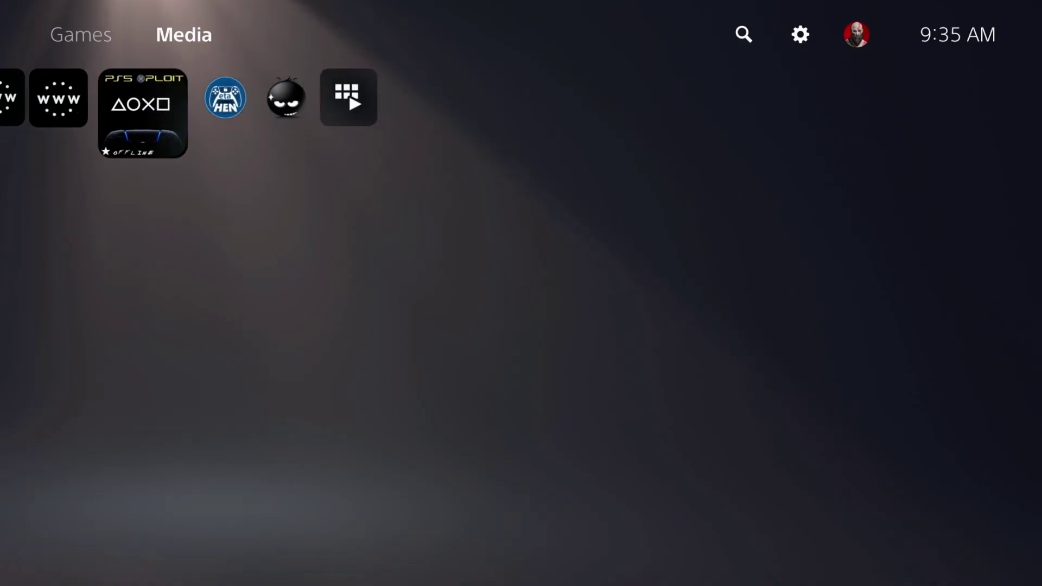
# Check the etaHEN Cheats and PS5 WebMAN Games shortcuts in the Media section and look at the menus they open.
pyautogui.press('Right')
pyautogui.press('Right')
pyautogui.press('Left')
pyautogui.press('Right')
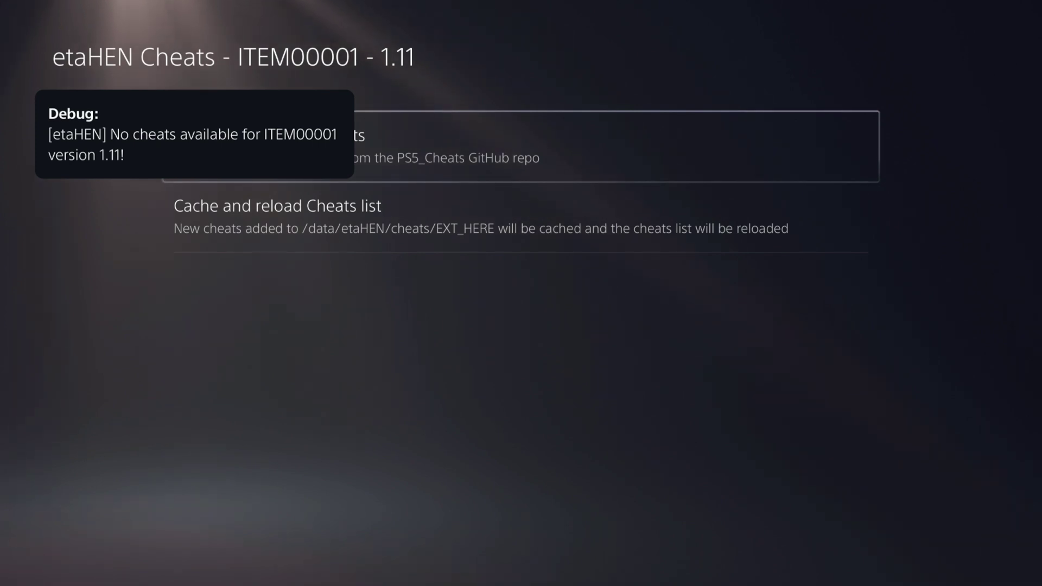
pyautogui.press('Escape')
pyautogui.press('Right')
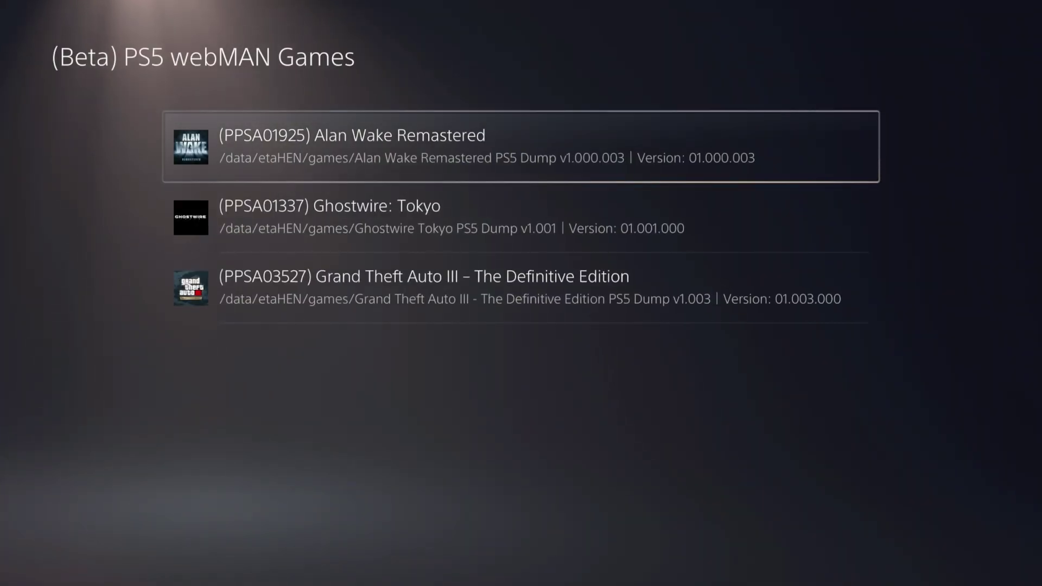
pyautogui.press('Return')
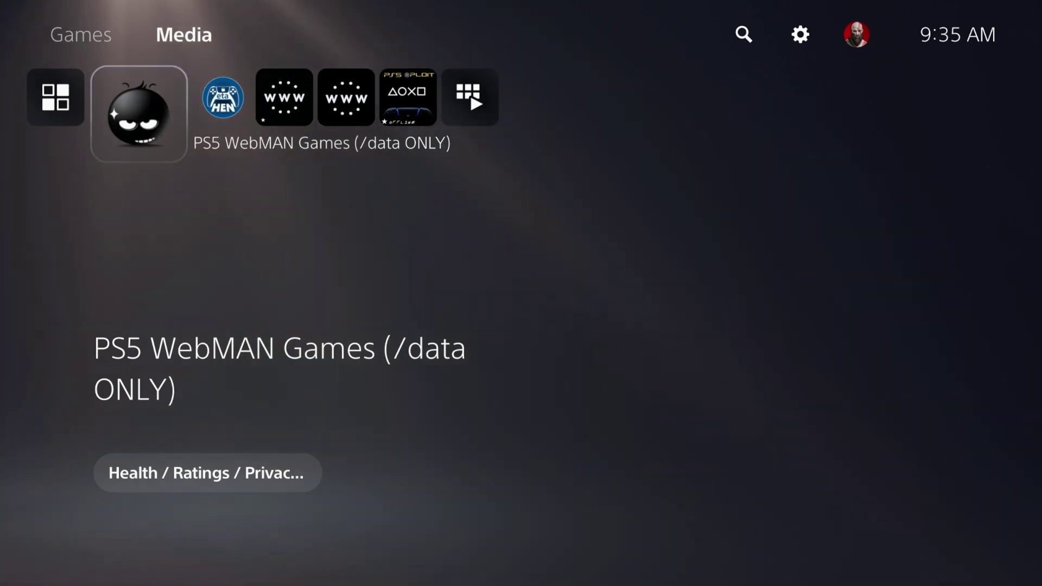
pyautogui.press('Right')
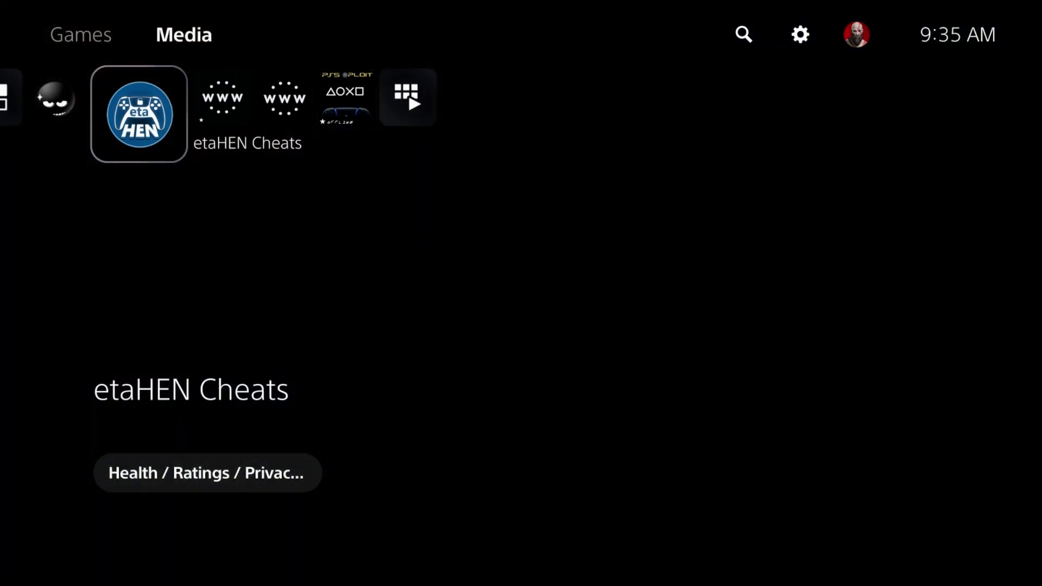
pyautogui.press('Left')
pyautogui.press('Right')
pyautogui.press('Left')
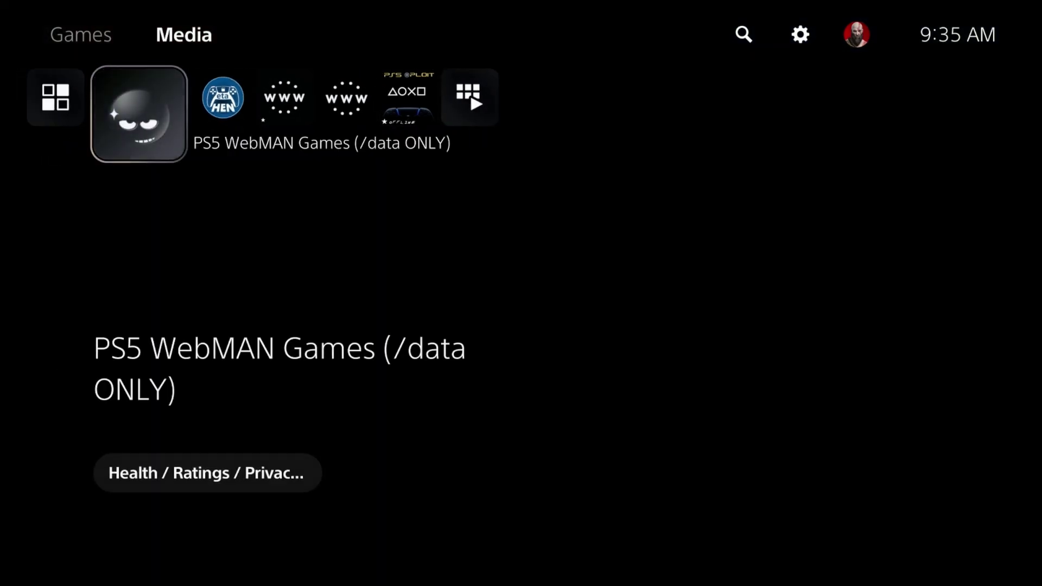
# Return to the Itemzflow settings and choose Install Browser Media Shortcut under etaHEN Home Menu Shortcuts.
pyautogui.press('Up')
pyautogui.press('Return')
pyautogui.press('Right')
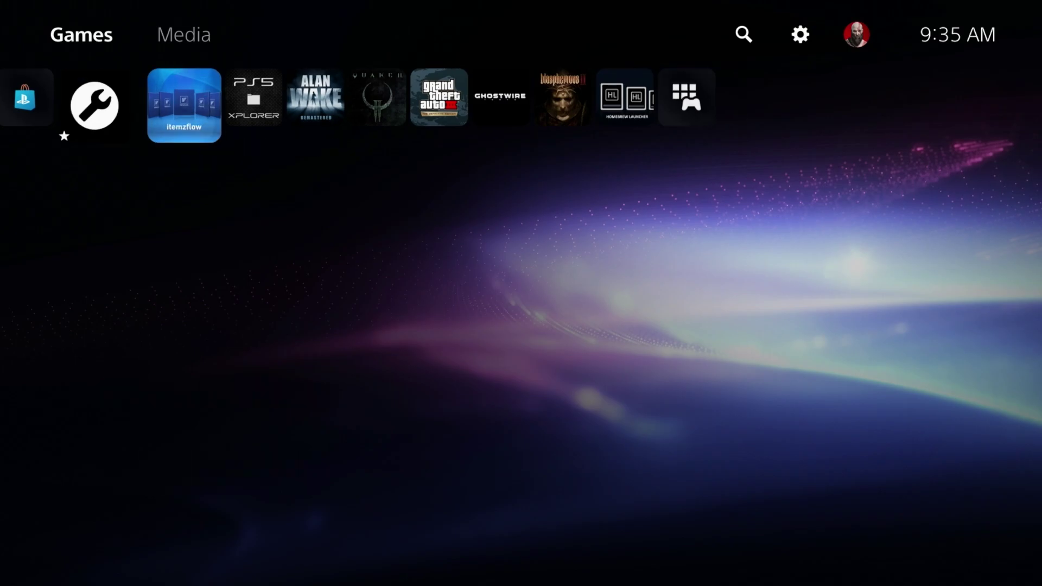
pyautogui.press('Return')
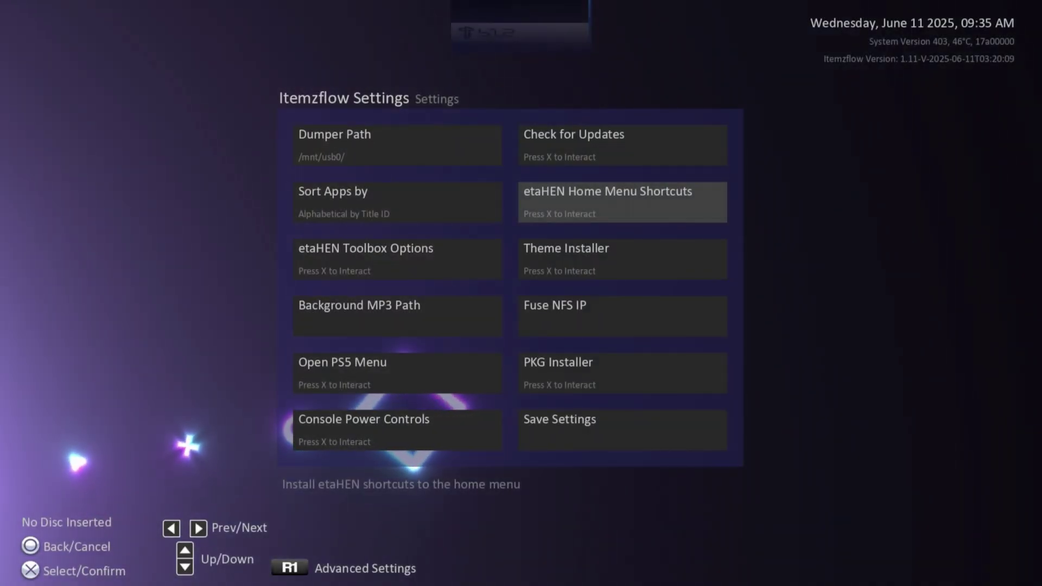
pyautogui.press('Return')
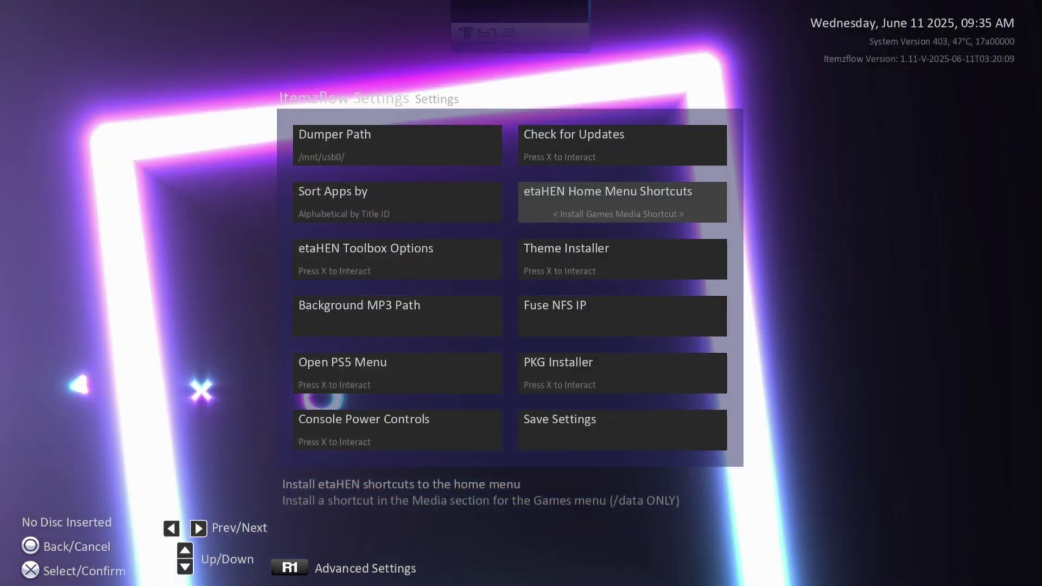
pyautogui.press('Right')
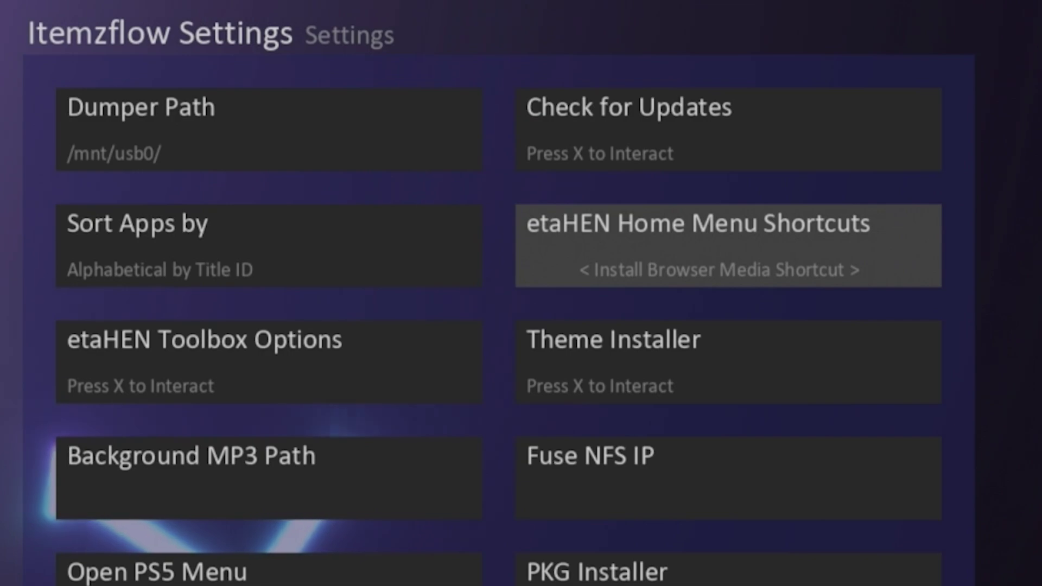
pyautogui.press('Return')
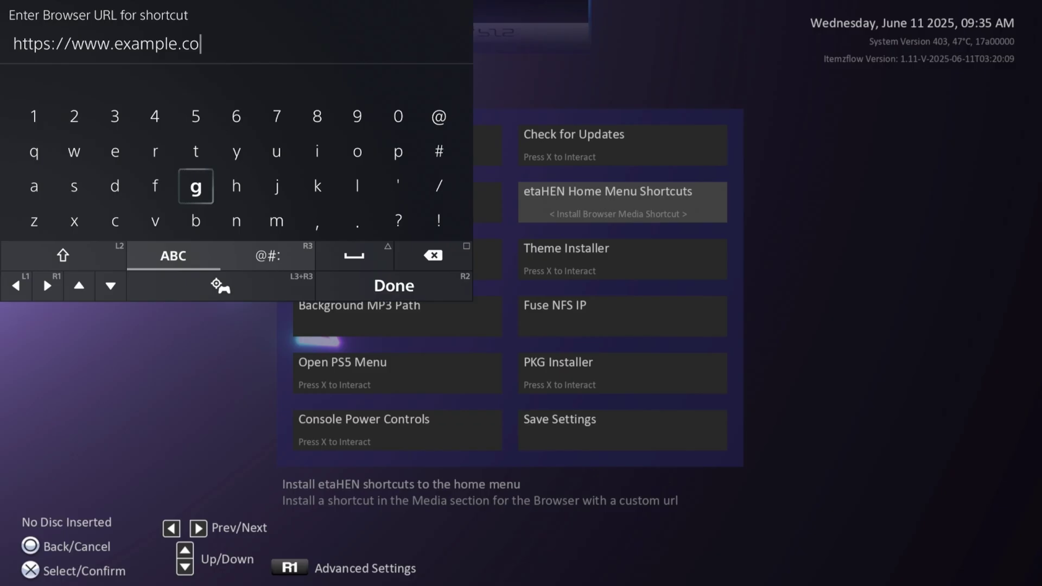
pyautogui.press('BackSpace')
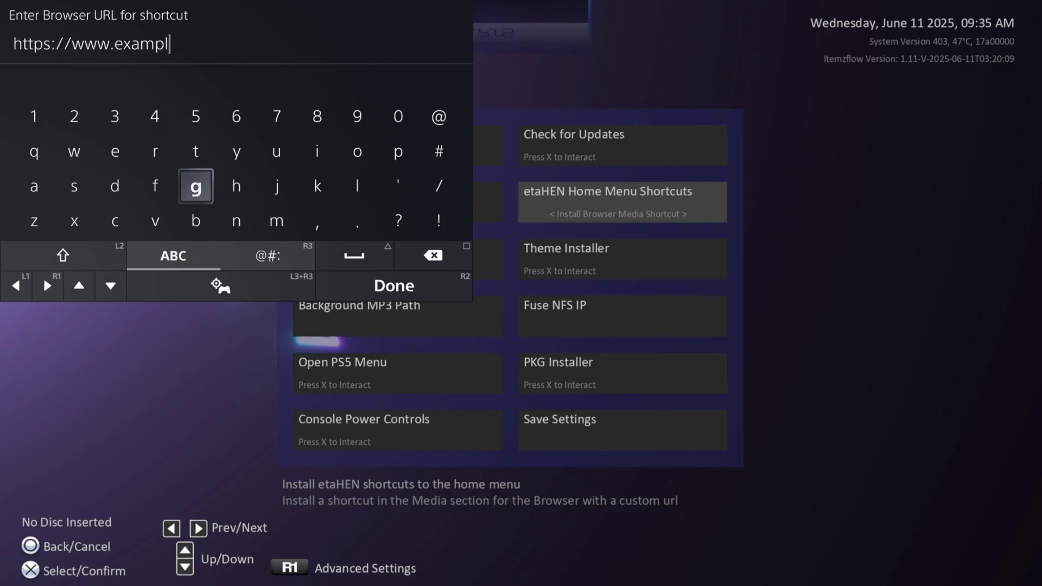
pyautogui.press('BackSpace')
pyautogui.press('BackSpace')
pyautogui.press('BackSpace')
pyautogui.press('BackSpace')
pyautogui.press('BackSpace')
pyautogui.press('BackSpace')
pyautogui.press('BackSpace')
pyautogui.press('BackSpace')
pyautogui.press('BackSpace')
pyautogui.press('BackSpace')
pyautogui.write('umtx2.pages.dev')
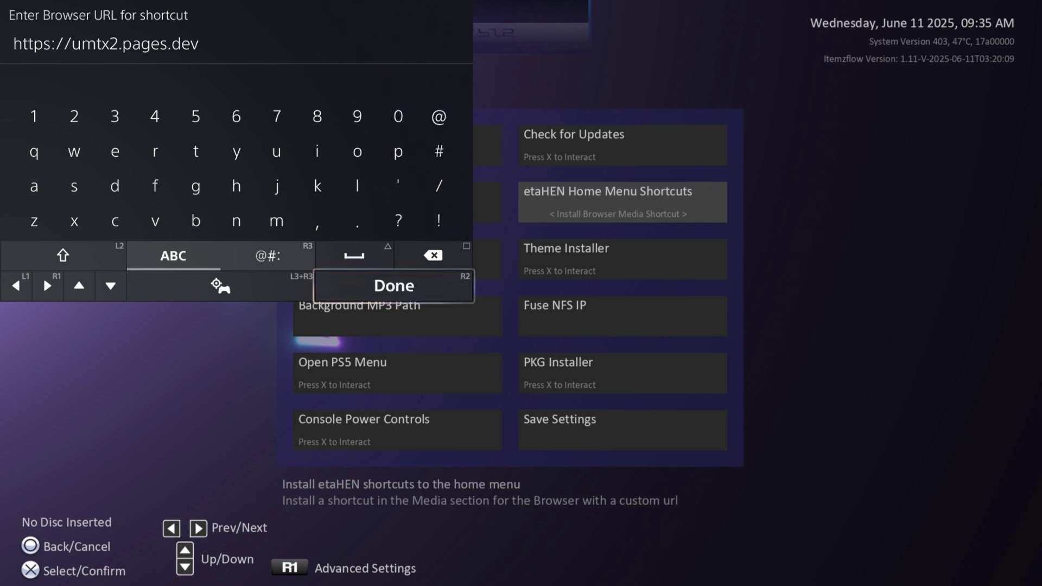
pyautogui.press('Return')
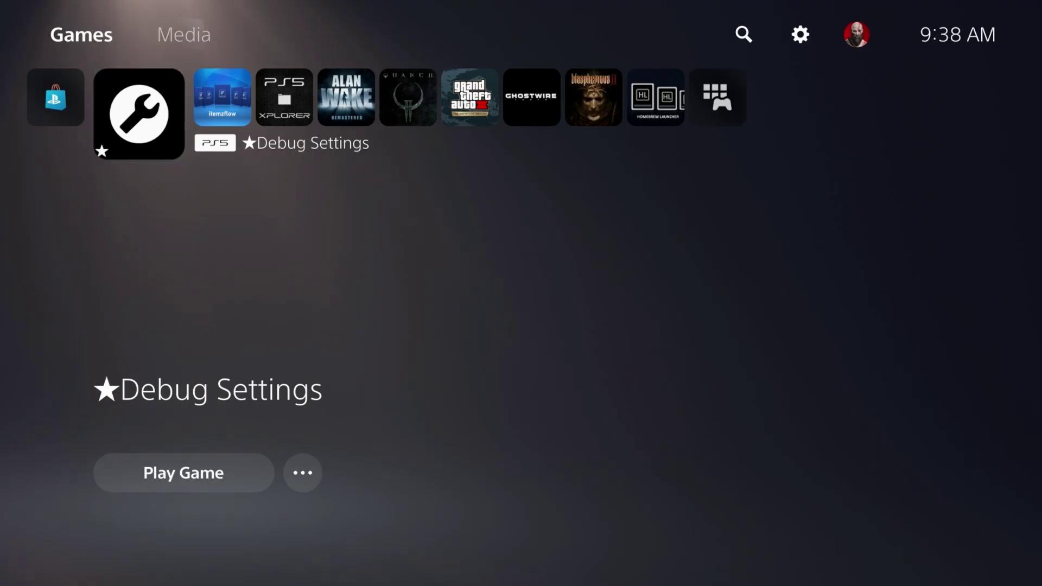
# Look through the Media section's shortcuts and locate the new Browser (Custom) entry.
pyautogui.press('pagedown')
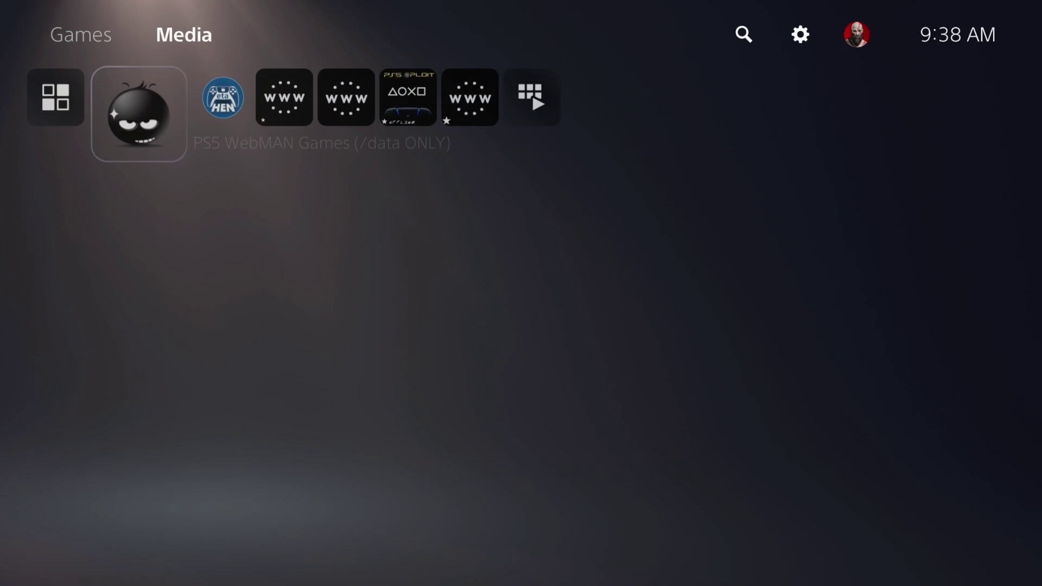
pyautogui.press('Right')
pyautogui.press('Right')
pyautogui.press('Right')
pyautogui.press('Right')
pyautogui.press('Right')
pyautogui.press('Right')
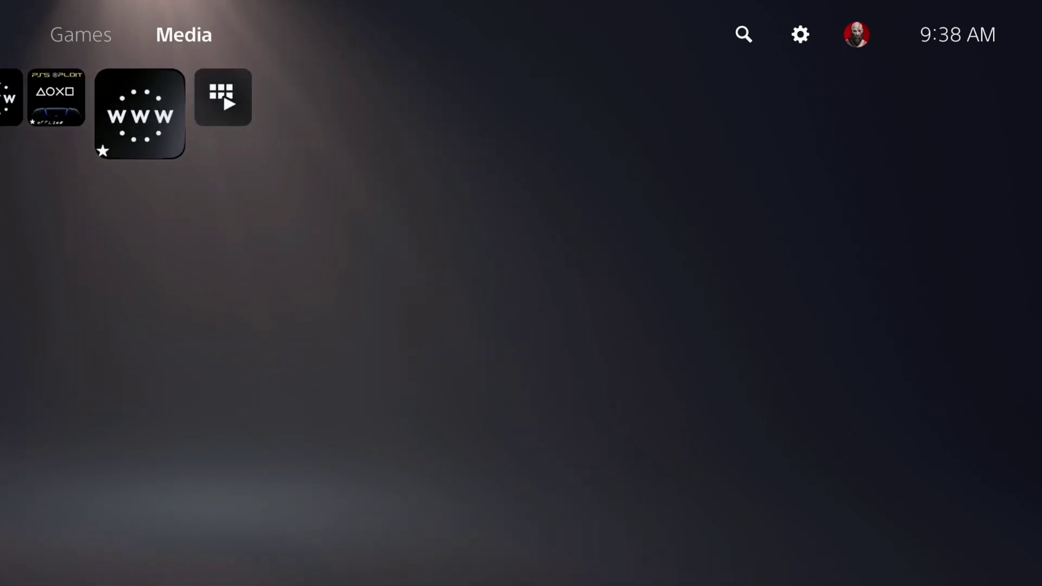
pyautogui.press('Left')
pyautogui.press('Left')
pyautogui.press('Left')
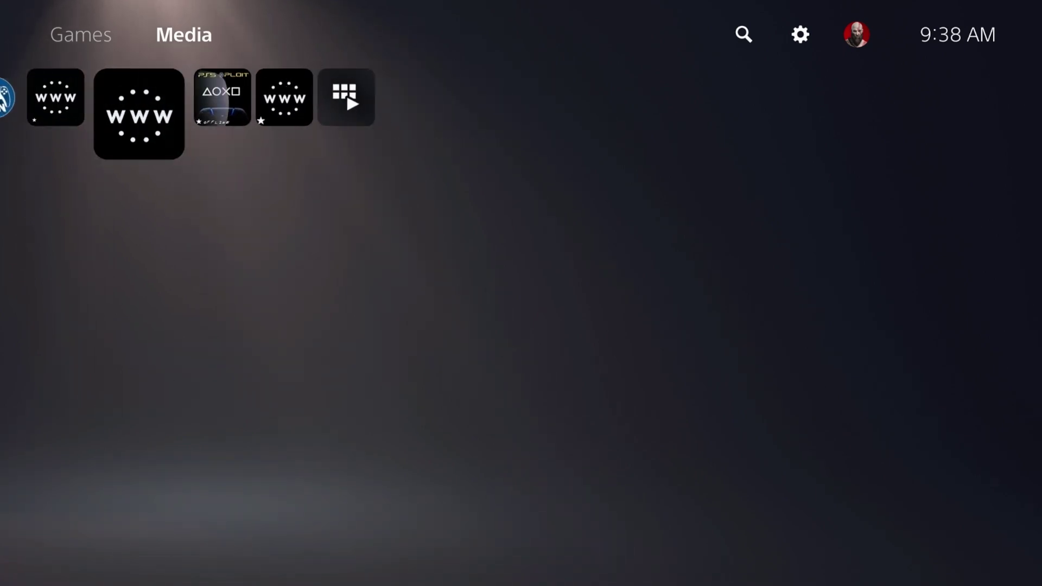
pyautogui.press('Right')
pyautogui.press('Right')
pyautogui.press('Right')
pyautogui.press('Left')
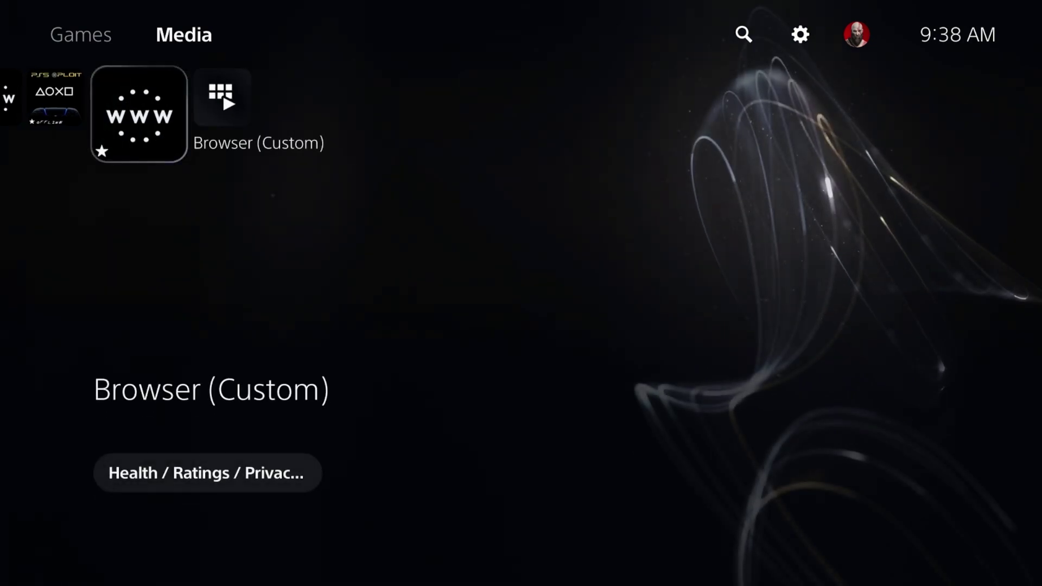